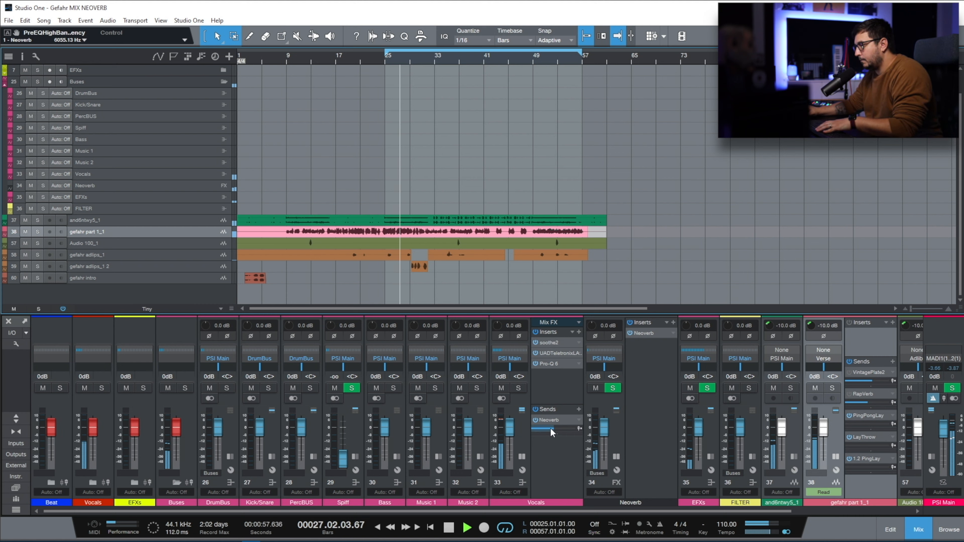
Stop playback and switch off the Neoverb send on the Vocals bus.
{"action": "mouse_move", "coordinate": [551, 430]}
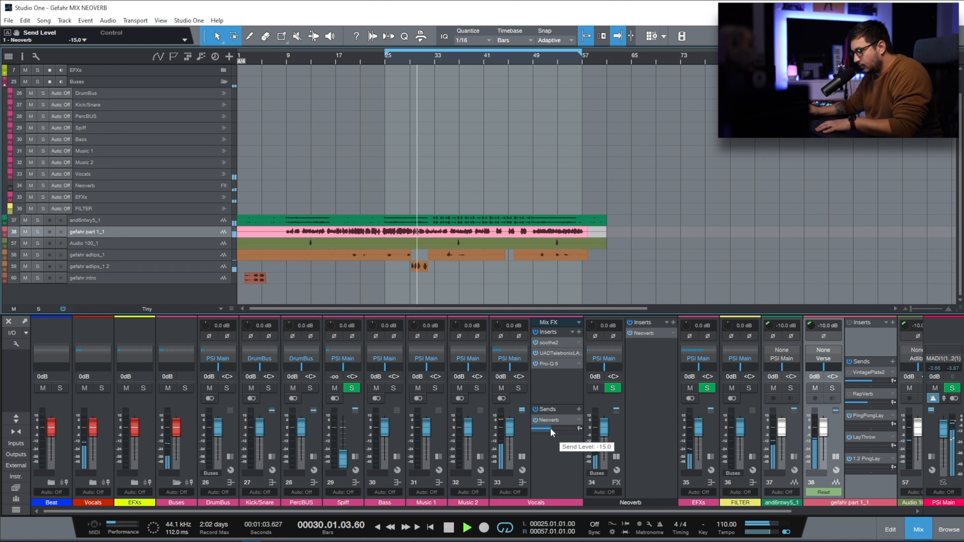
{"action": "scroll", "coordinate": [550, 429], "scroll_direction": "down", "scroll_amount": 2}
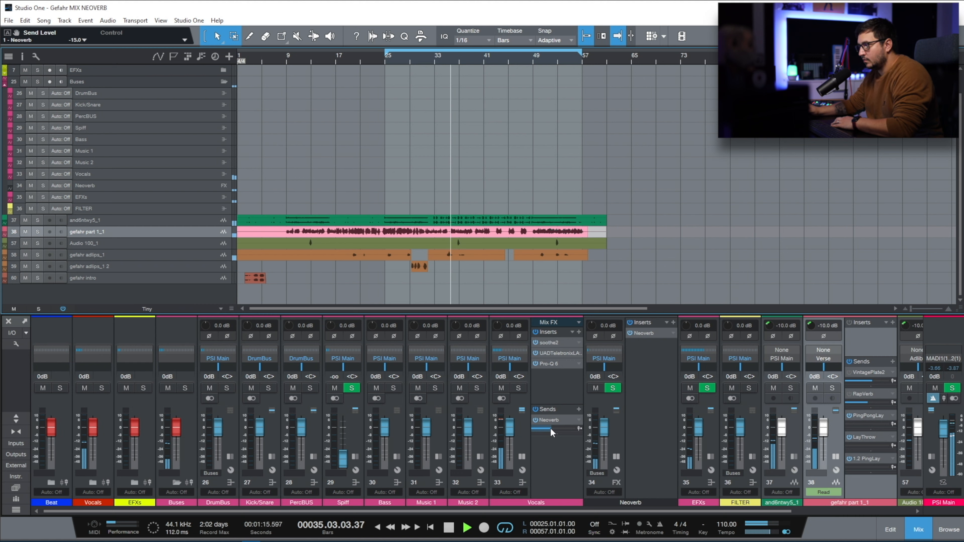
{"action": "key", "text": "space"}
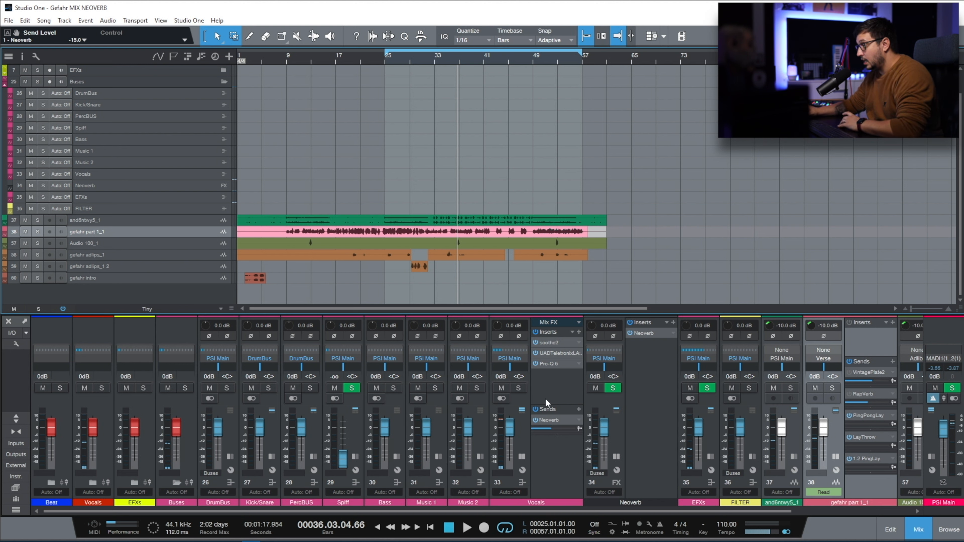
{"action": "left_click", "coordinate": [536, 419]}
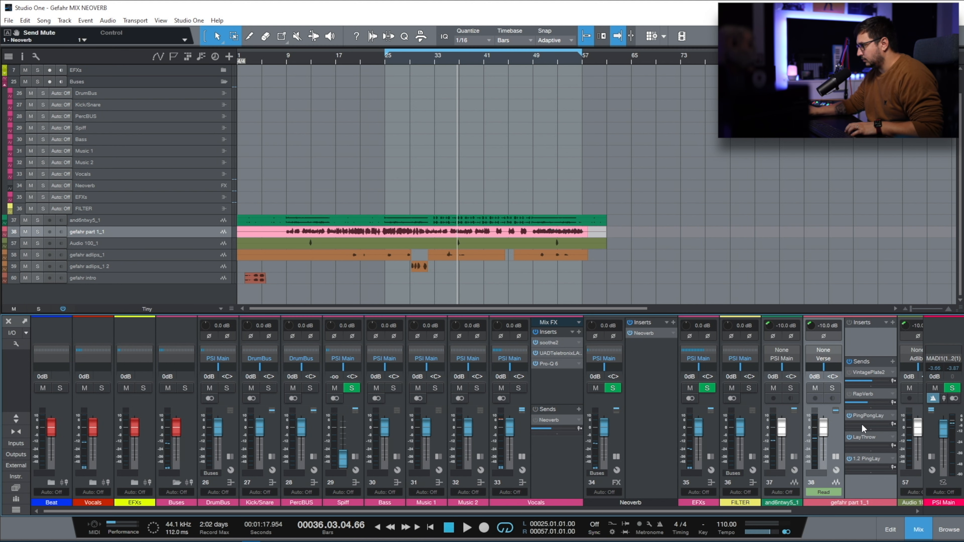
{"action": "mouse_move", "coordinate": [862, 420]}
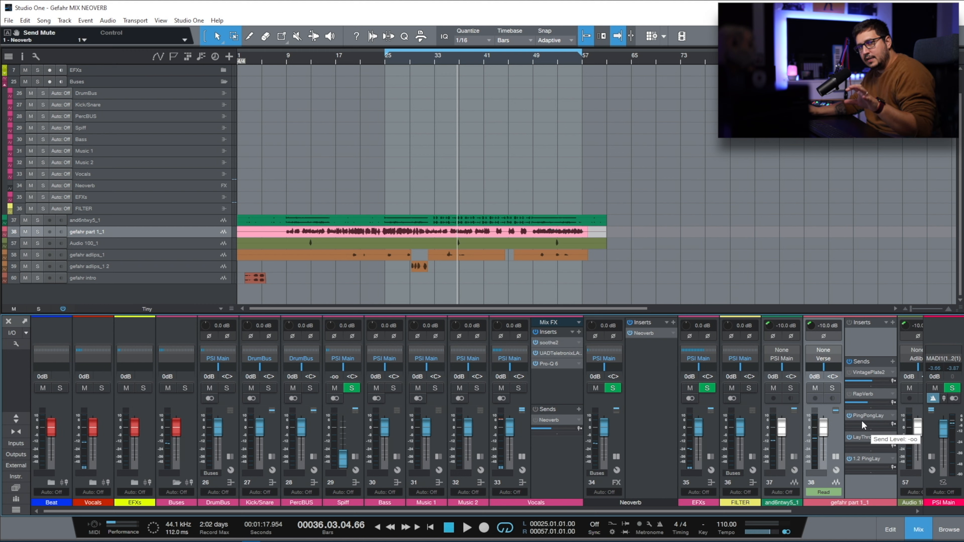
Solo the Vocals bus and play the song from the loop start at bar 25.
{"action": "key", "text": "KP_1"}
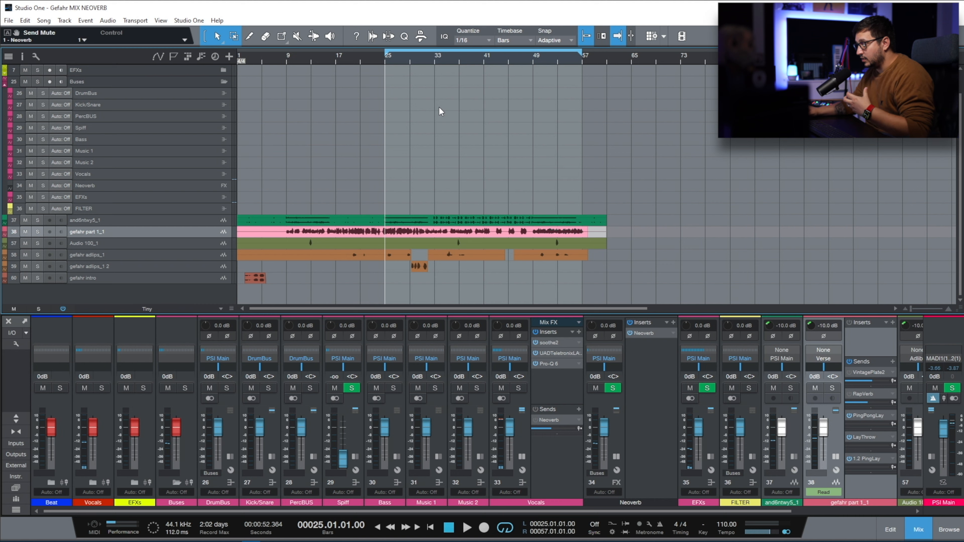
{"action": "left_click", "coordinate": [518, 387]}
{"action": "key", "text": "space"}
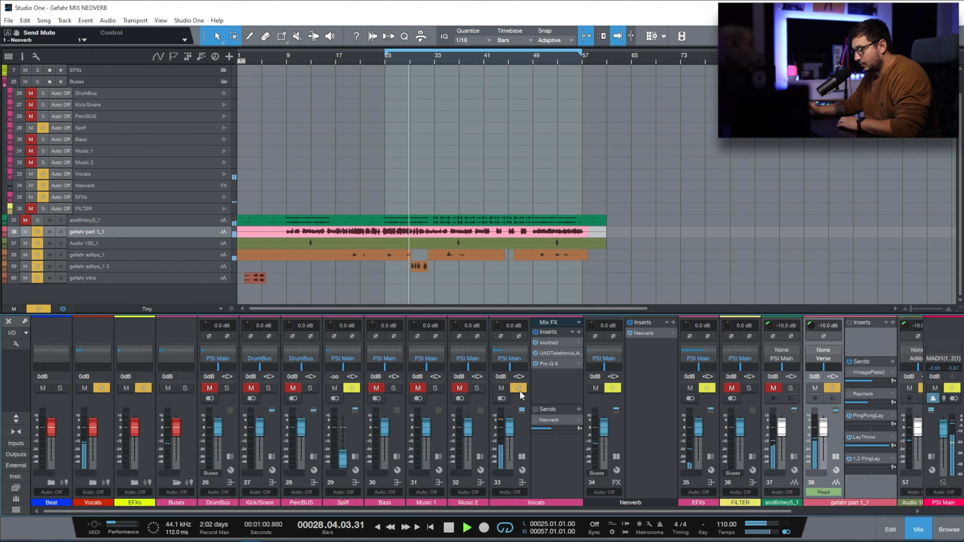
Stop playback, switch the Vocals bus's Neoverb send back on, and open the Neoverb plug-in.
{"action": "key", "text": "space"}
{"action": "left_click", "coordinate": [535, 420]}
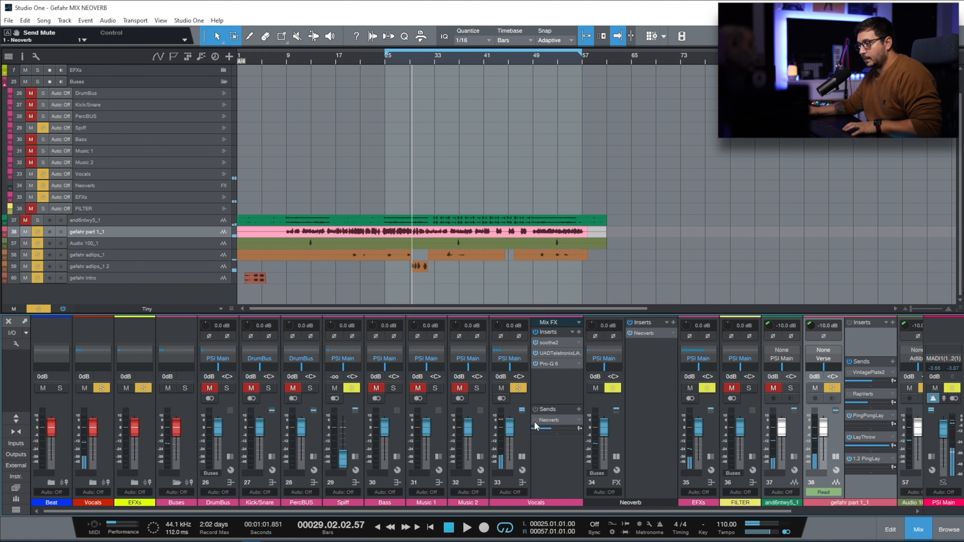
{"action": "double_click", "coordinate": [553, 422]}
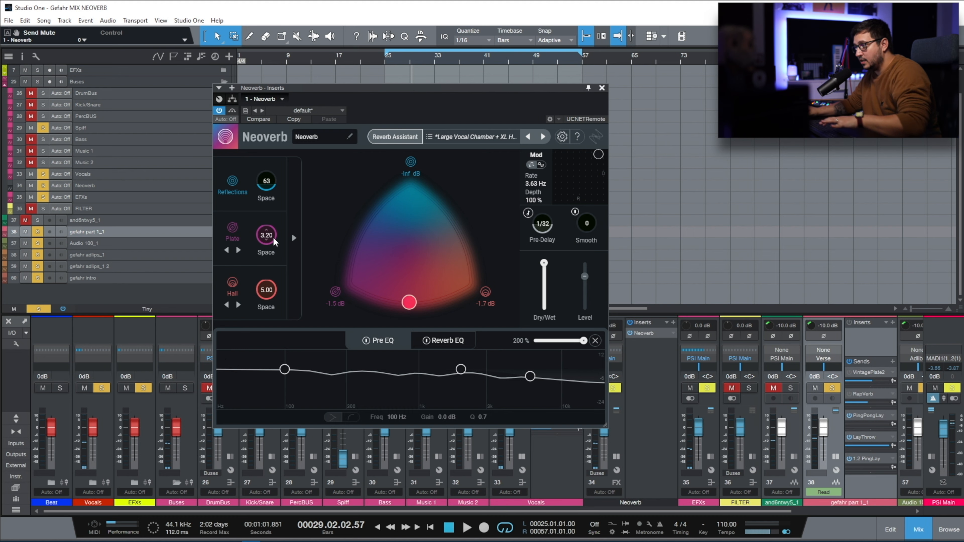
Blend Neoverb to about -2.4, -1.4 and -8.6 dB, and set its second and third reverb types to M. Chamber and Hall.
{"action": "left_click_drag", "start_coordinate": [409, 302], "coordinate": [396, 248]}
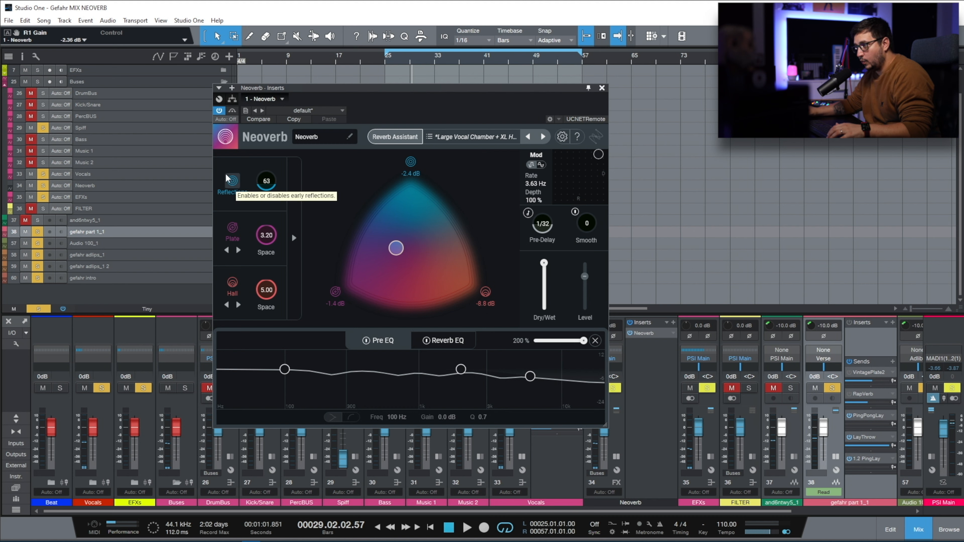
{"action": "left_click", "coordinate": [227, 251]}
{"action": "left_click", "coordinate": [227, 250]}
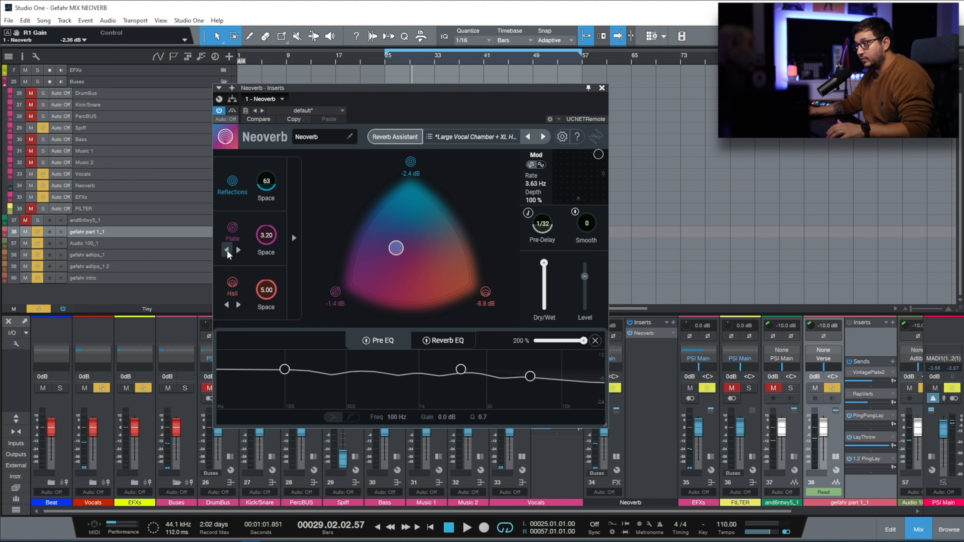
{"action": "left_click", "coordinate": [238, 304]}
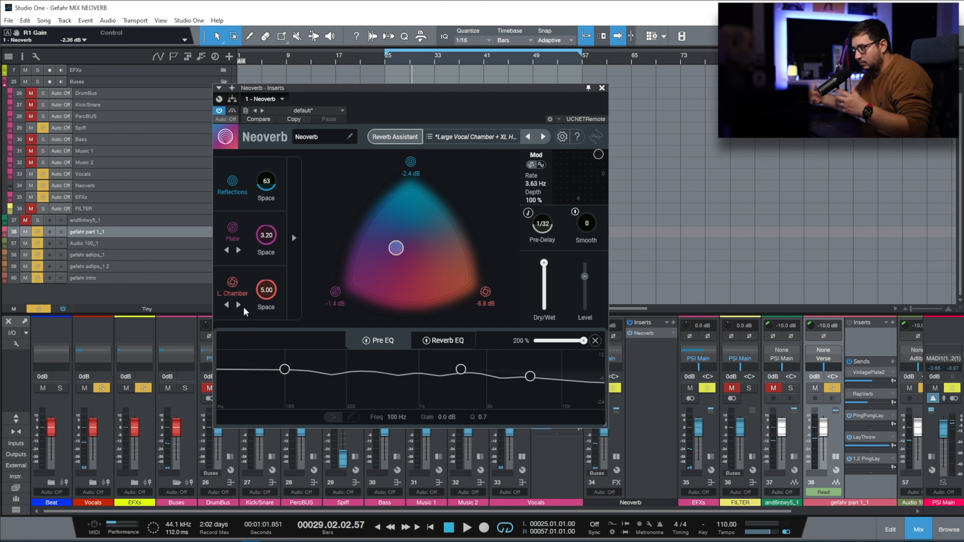
{"action": "left_click", "coordinate": [238, 250]}
{"action": "left_click", "coordinate": [238, 251]}
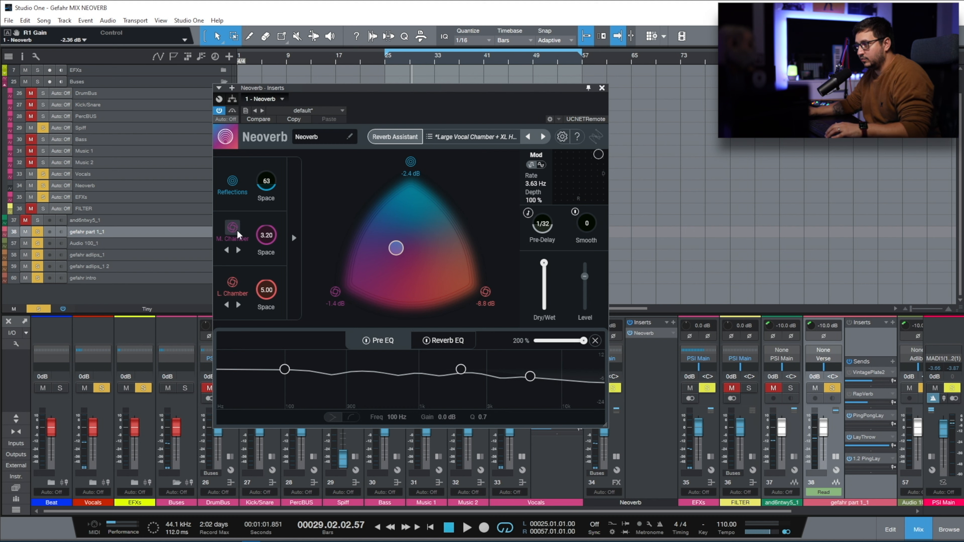
{"action": "left_click", "coordinate": [238, 251]}
{"action": "left_click", "coordinate": [239, 306]}
{"action": "left_click", "coordinate": [239, 307]}
{"action": "left_click", "coordinate": [239, 307]}
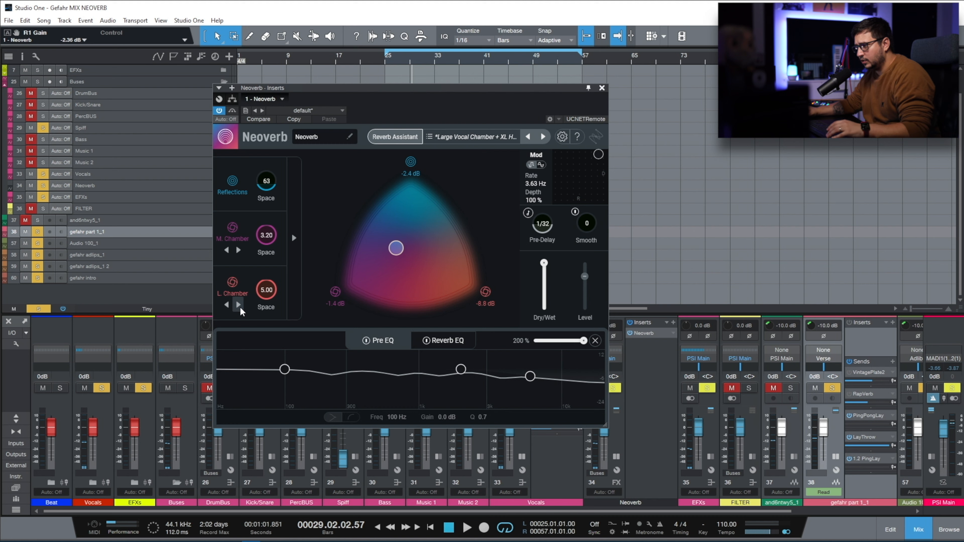
{"action": "left_click", "coordinate": [239, 307]}
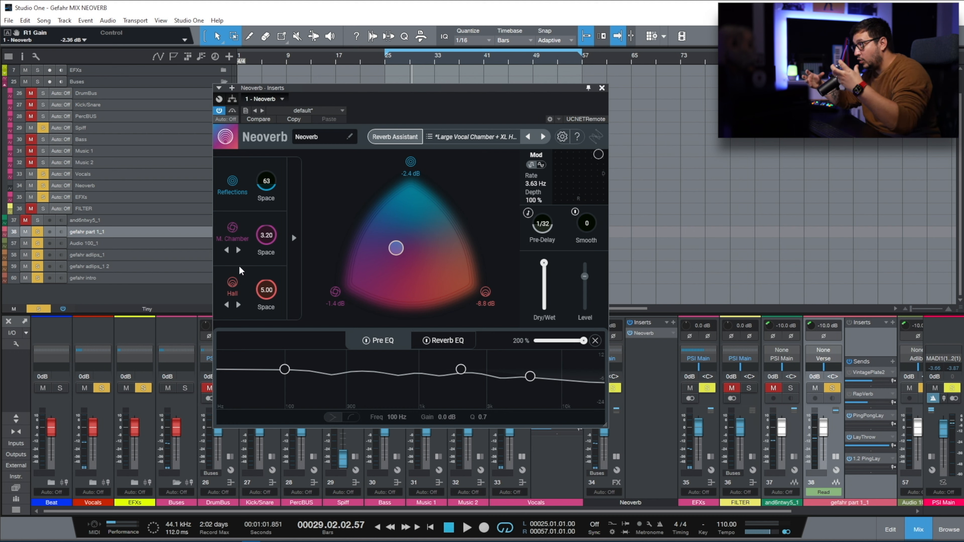
Adjust the blend to about -2.8, -5.9 and -1.6 dB, modulation to 2.35 Hz at 59% depth, and Smooth to 100.
{"action": "left_click_drag", "start_coordinate": [396, 248], "coordinate": [419, 251]}
{"action": "left_click_drag", "start_coordinate": [598, 154], "coordinate": [583, 172]}
{"action": "left_click_drag", "start_coordinate": [578, 215], "coordinate": [545, 221]}
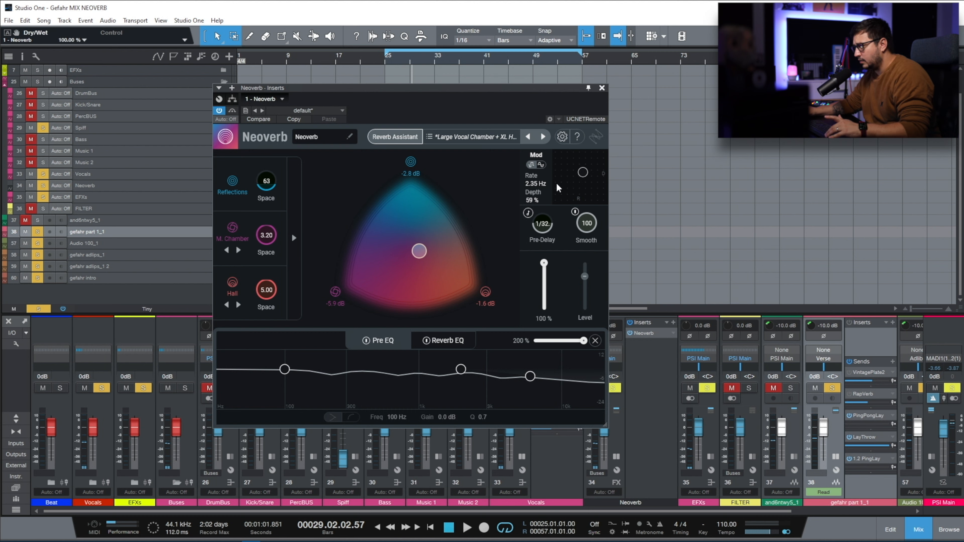
{"action": "left_click_drag", "start_coordinate": [576, 276], "coordinate": [544, 253]}
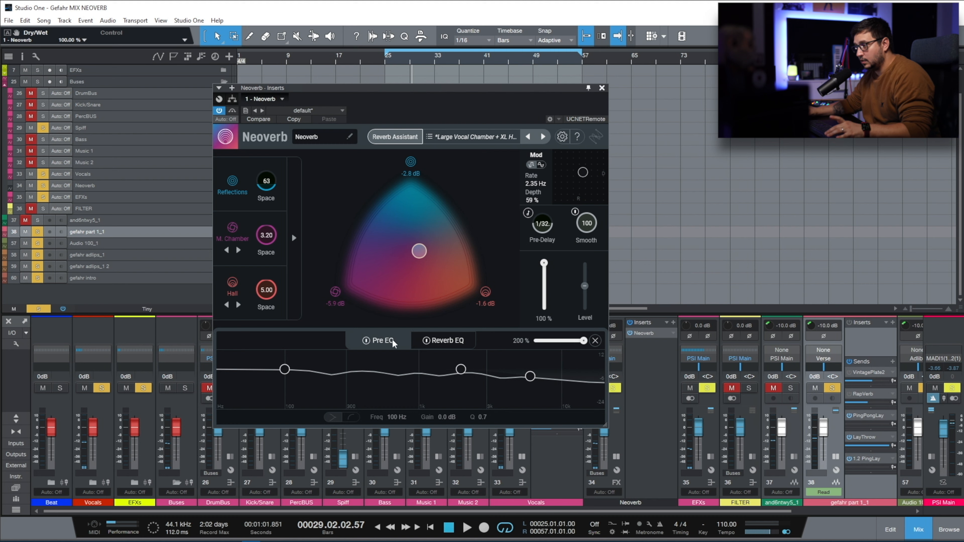
Show the Reverb EQ and inspect the advanced settings of the reflections, chamber and hall reverbs.
{"action": "left_click", "coordinate": [447, 341]}
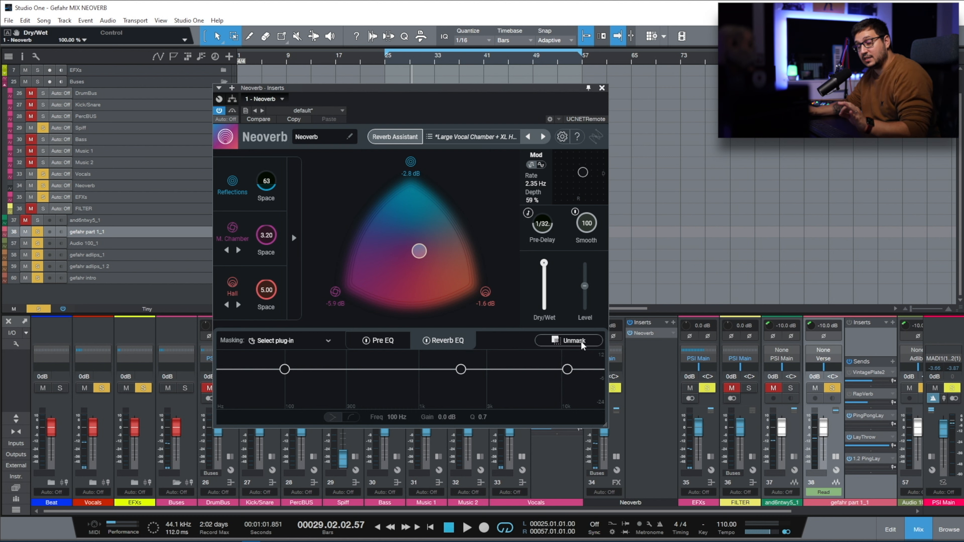
{"action": "left_click", "coordinate": [294, 238]}
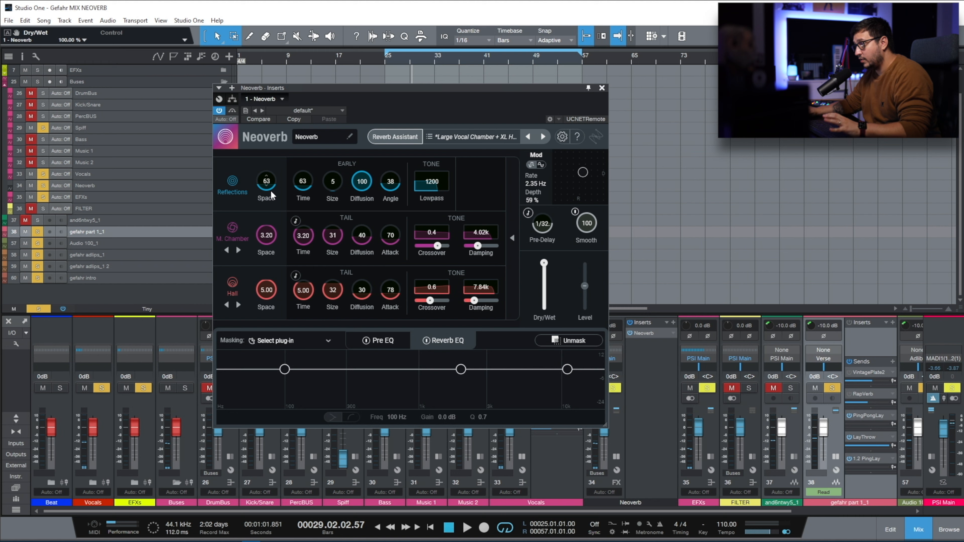
{"action": "left_click", "coordinate": [512, 238]}
{"action": "left_click", "coordinate": [296, 228]}
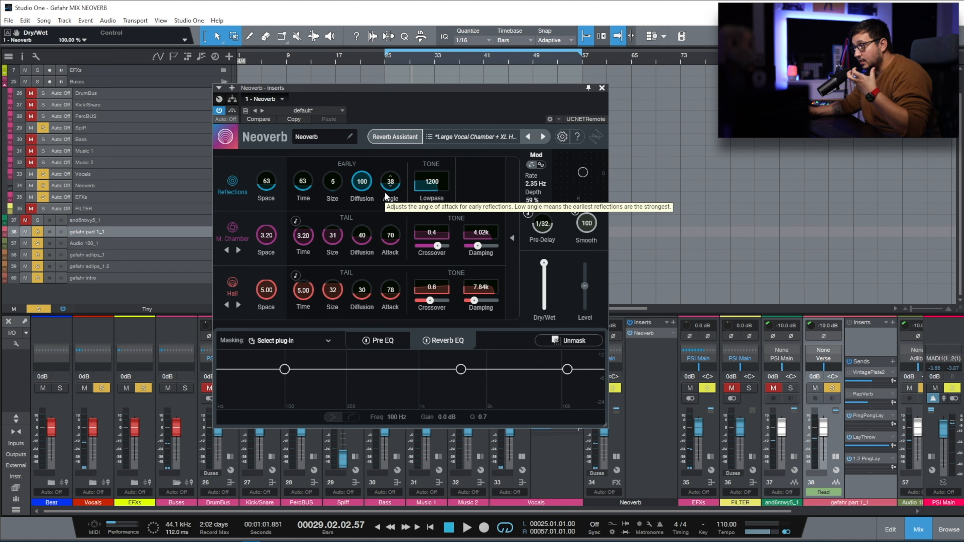
{"action": "left_click", "coordinate": [512, 238]}
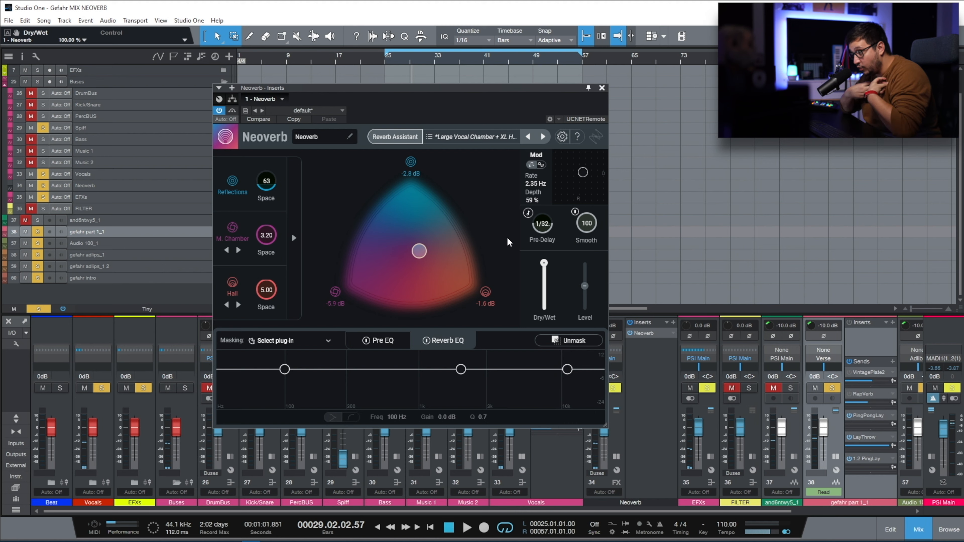
Open the Reverb Assistant and set the style fully to Dramatic and the size to XL.
{"action": "left_click", "coordinate": [395, 133]}
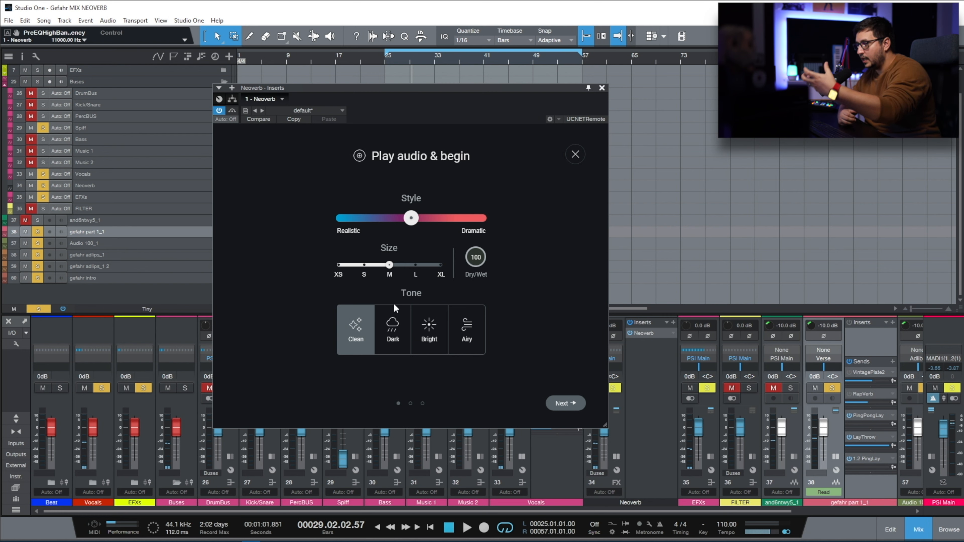
{"action": "left_click_drag", "start_coordinate": [411, 218], "coordinate": [336, 223]}
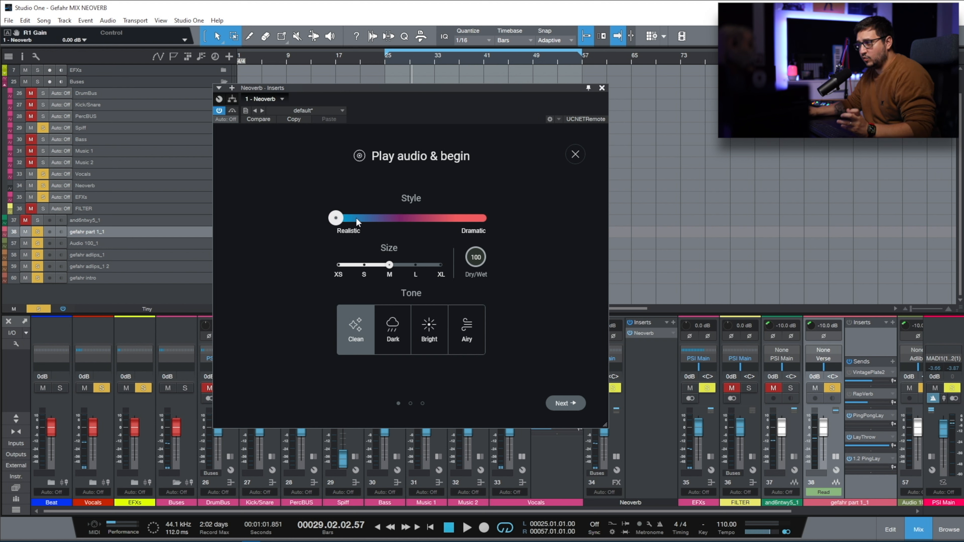
{"action": "left_click_drag", "start_coordinate": [335, 217], "coordinate": [507, 225]}
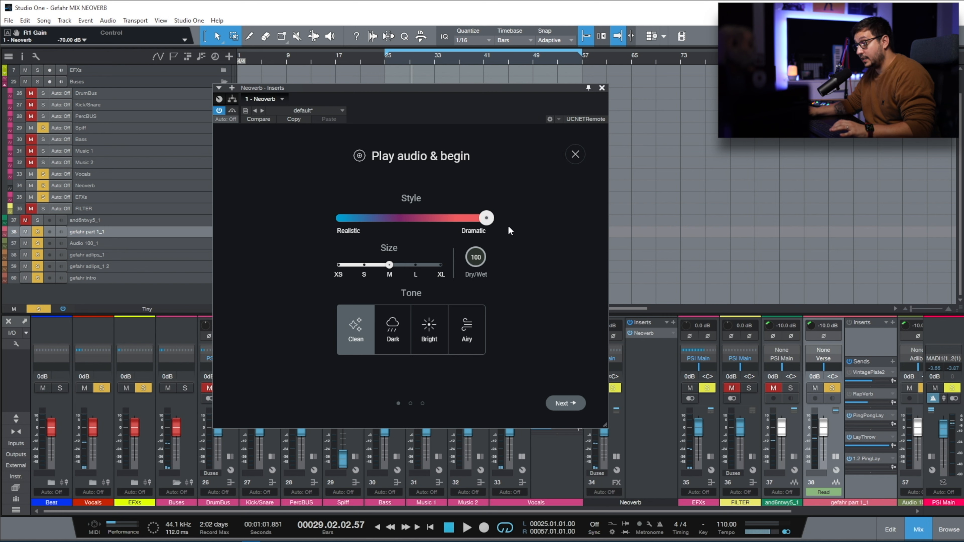
{"action": "left_click_drag", "start_coordinate": [390, 265], "coordinate": [441, 265]}
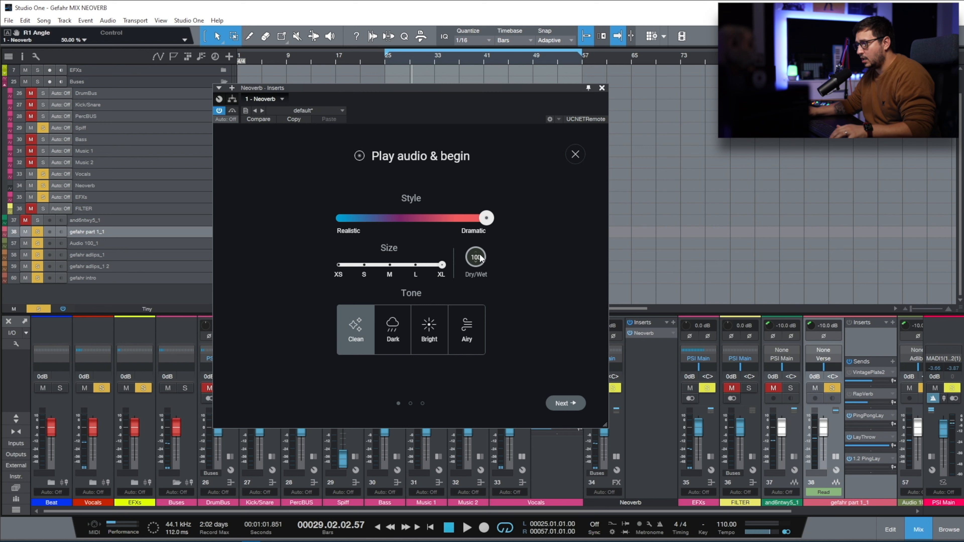
Try the Dark, Bright and Airy tones, return to Clean, and move the assistant's style close to Realistic.
{"action": "left_click", "coordinate": [392, 341]}
{"action": "left_click", "coordinate": [429, 336]}
{"action": "left_click", "coordinate": [460, 351]}
{"action": "left_click", "coordinate": [338, 342]}
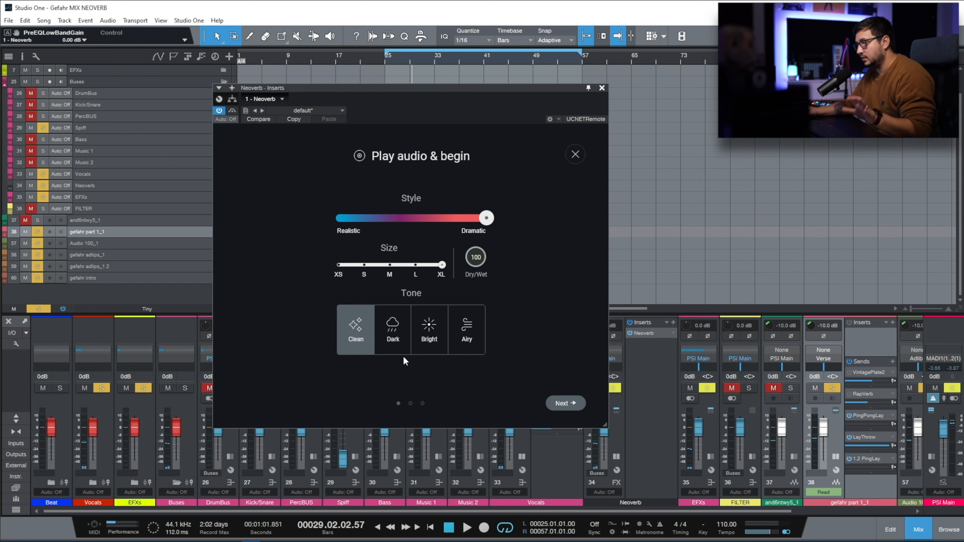
{"action": "left_click", "coordinate": [361, 217]}
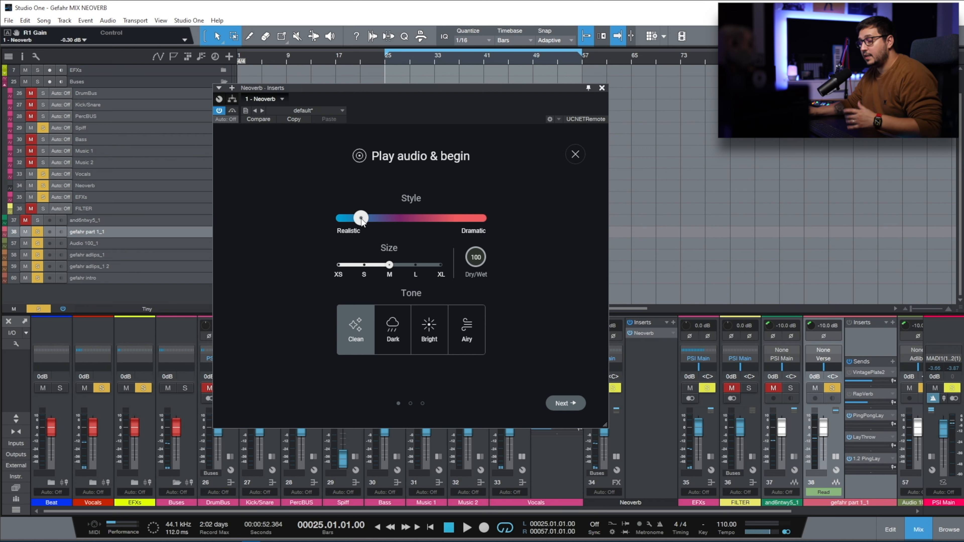
{"action": "double_click", "coordinate": [361, 217]}
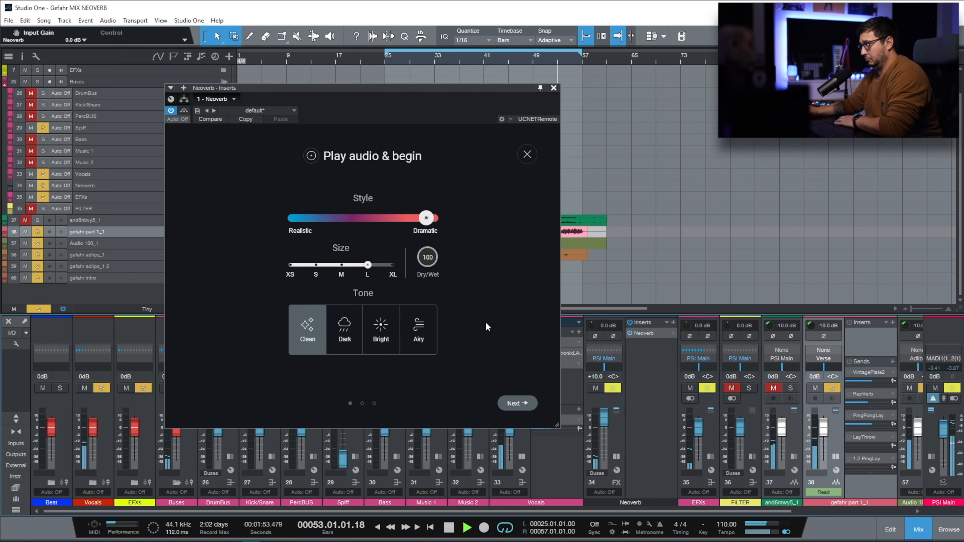
Audition the assistant's Dark, Bright and Airy tones on the playing vocals.
{"action": "left_click", "coordinate": [345, 335]}
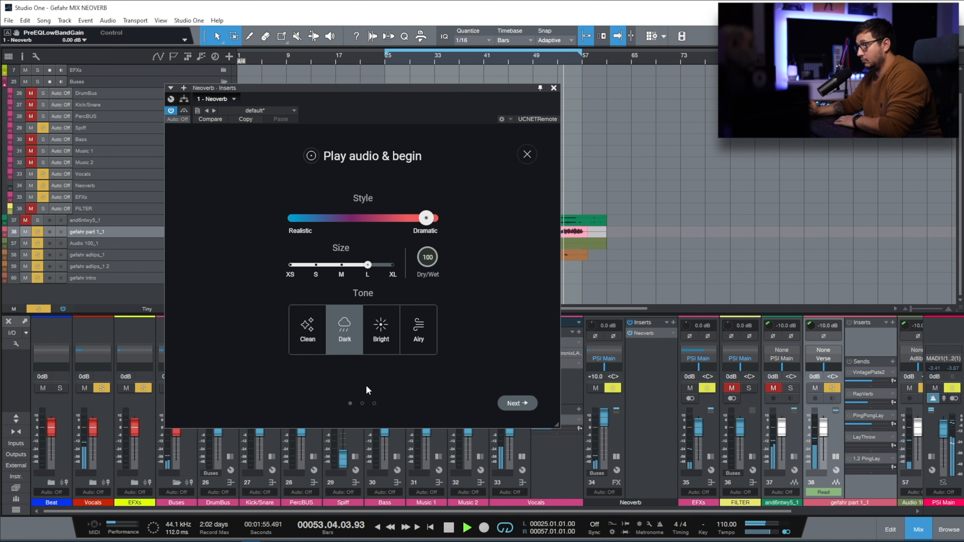
{"action": "left_click", "coordinate": [380, 330]}
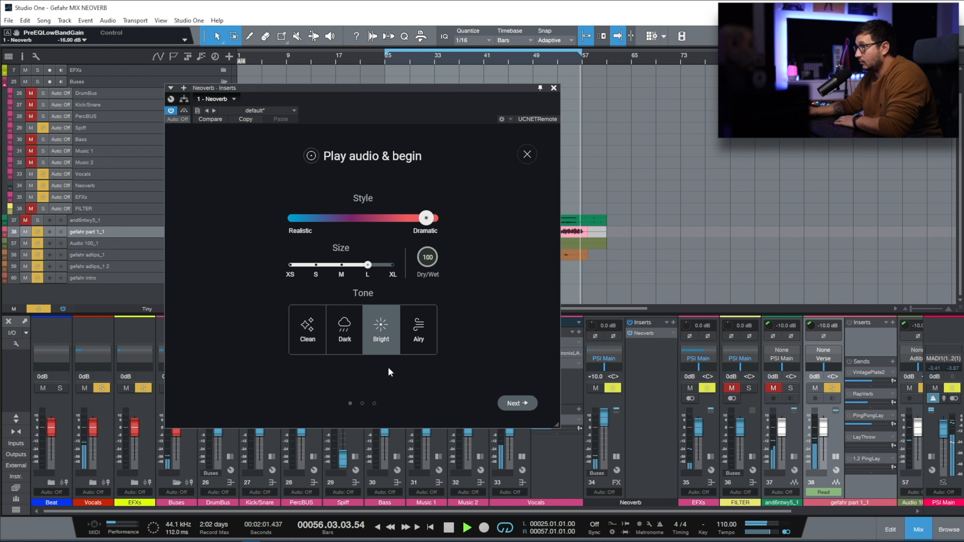
{"action": "left_click", "coordinate": [420, 328]}
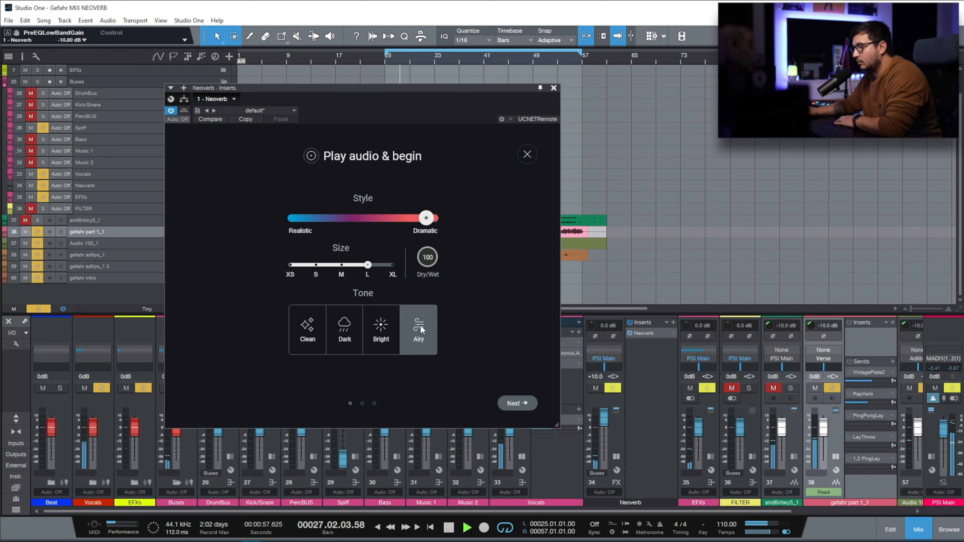
Set the assistant's size to XL, tone to Bright, and style slightly past the middle toward Dramatic.
{"action": "left_click_drag", "start_coordinate": [367, 265], "coordinate": [393, 265]}
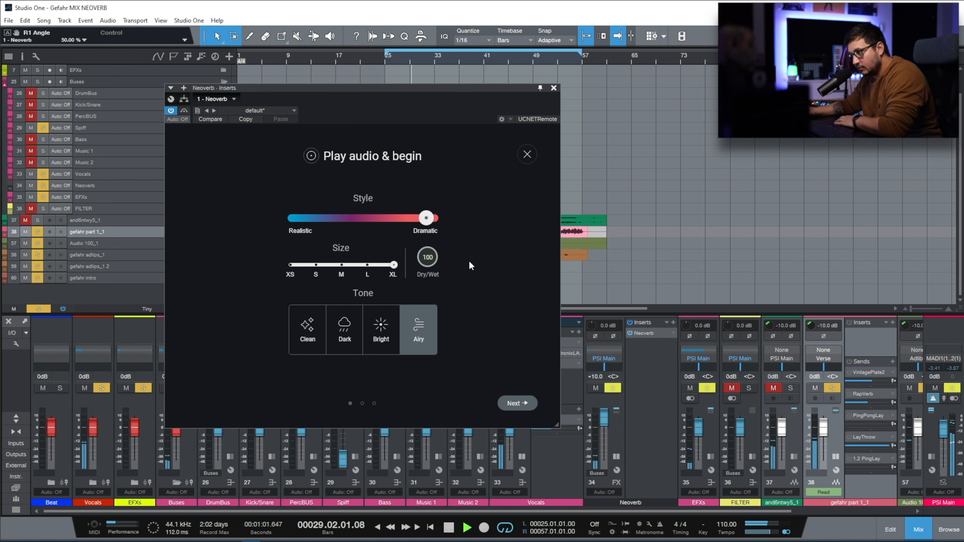
{"action": "left_click_drag", "start_coordinate": [426, 217], "coordinate": [438, 217]}
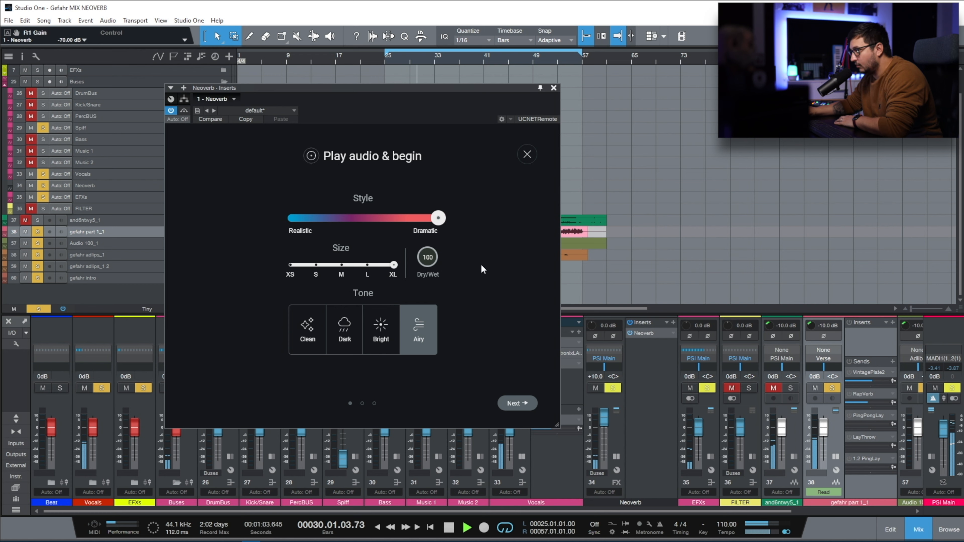
{"action": "left_click", "coordinate": [391, 334]}
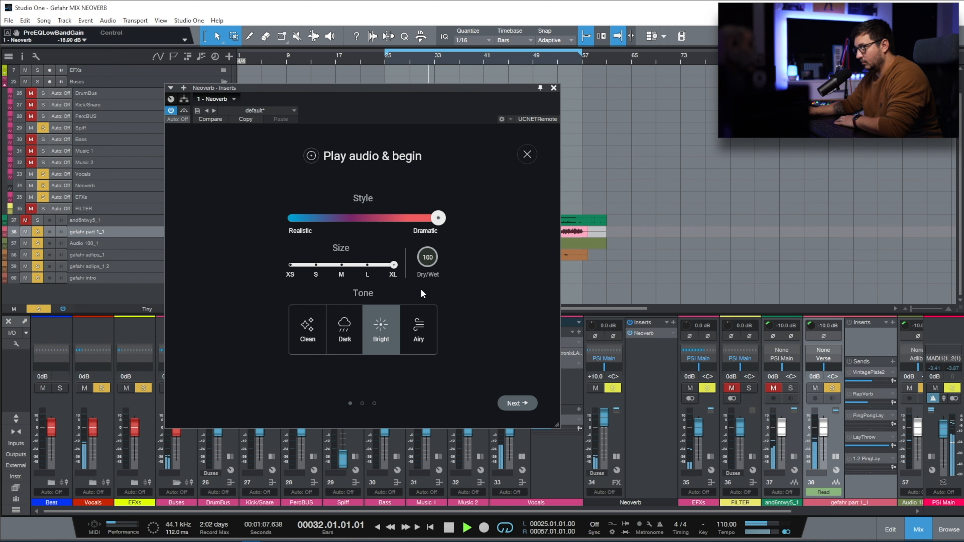
{"action": "left_click_drag", "start_coordinate": [436, 224], "coordinate": [382, 223]}
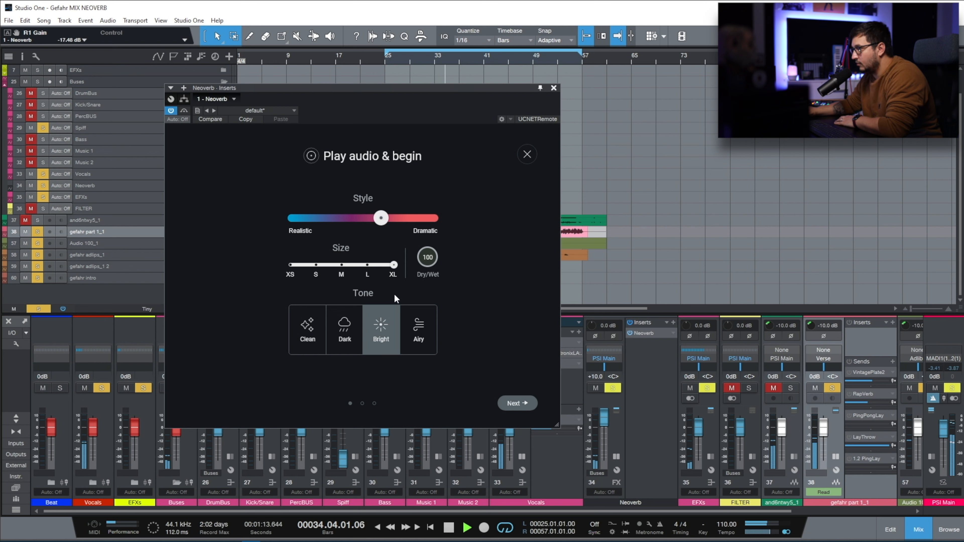
Compare the assistant's Dark and Bright tones on the playing vocals, then set the tone to Clean.
{"action": "left_click", "coordinate": [351, 335]}
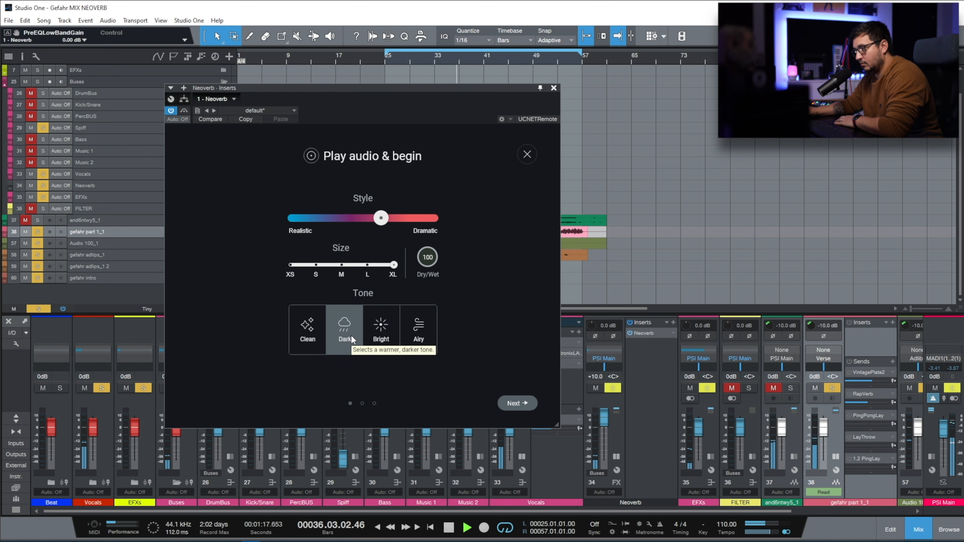
{"action": "left_click", "coordinate": [385, 319]}
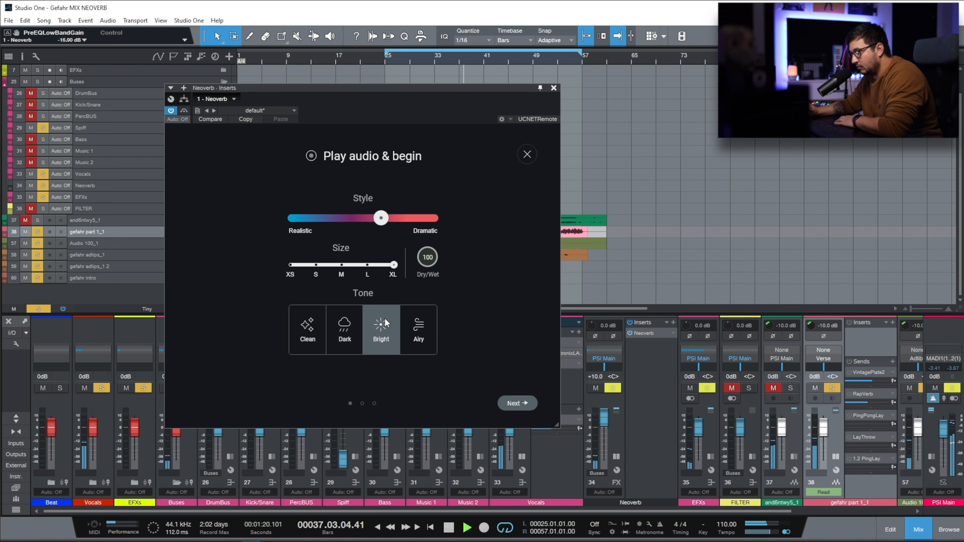
{"action": "left_click", "coordinate": [307, 331]}
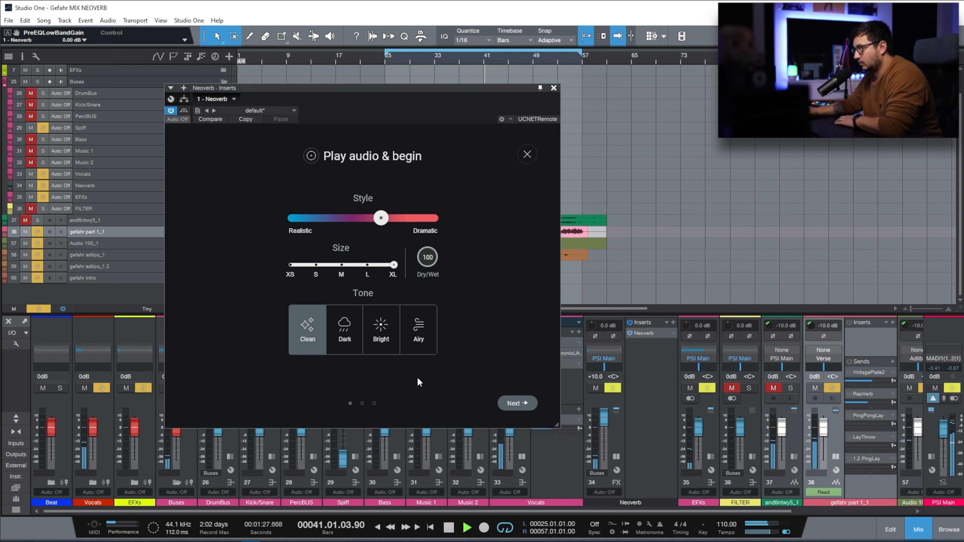
{"action": "key", "text": "space"}
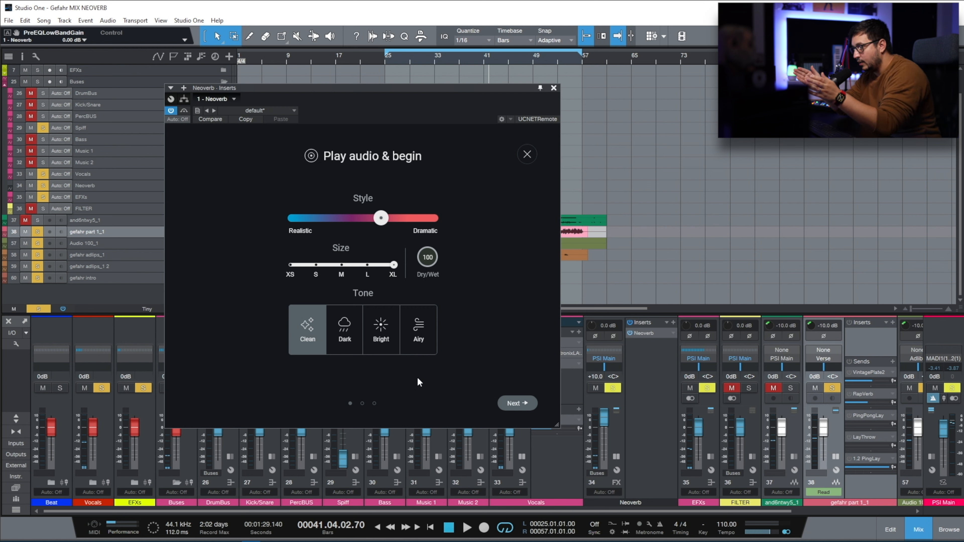
Run the assistant's analysis on the playing vocals and accept its Auto Cut and Unmask suggestion.
{"action": "left_click", "coordinate": [513, 405]}
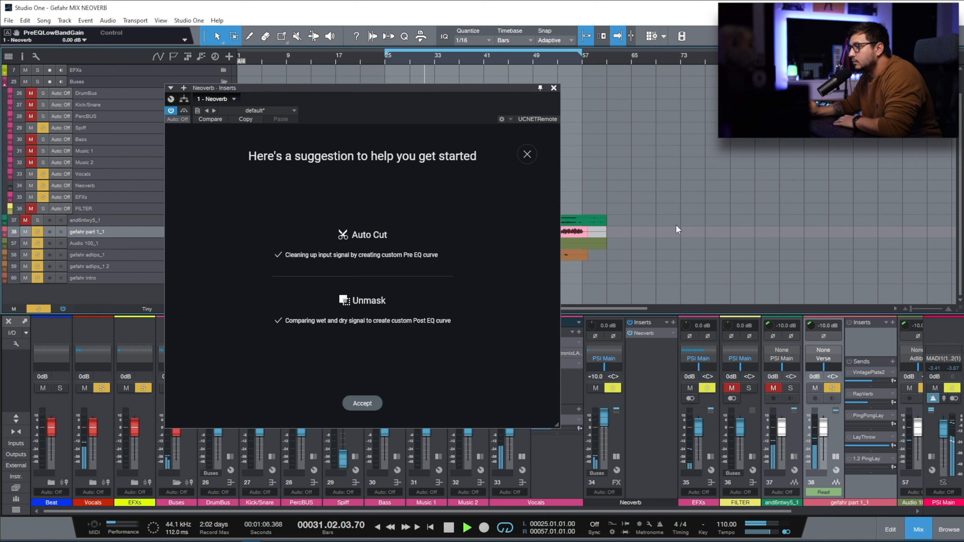
{"action": "left_click", "coordinate": [362, 403]}
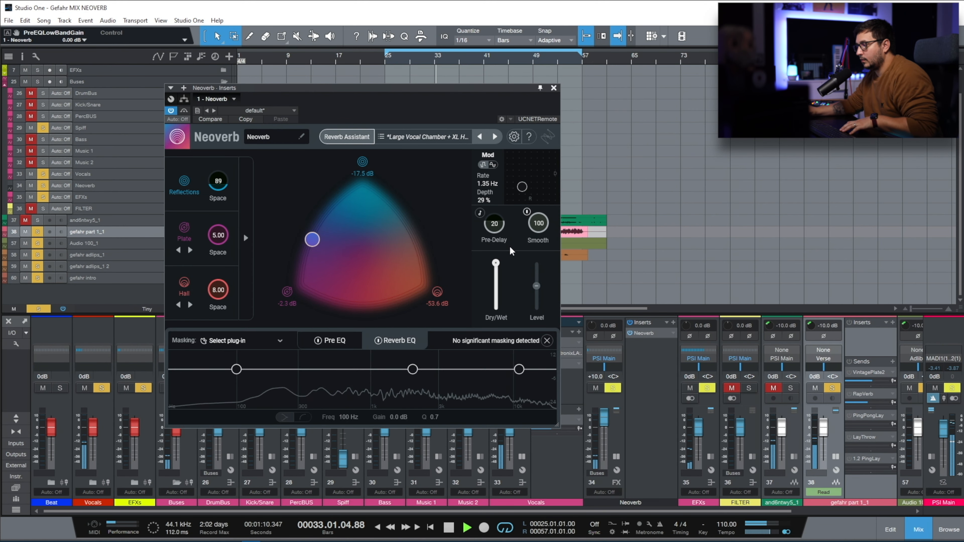
{"action": "key", "text": "space"}
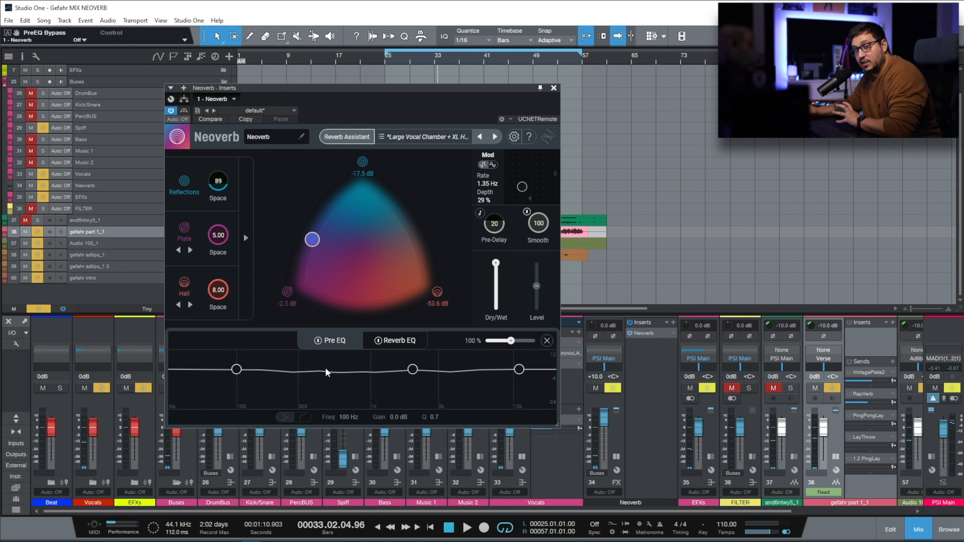
Review the Reverb EQ and Pre EQ curves and move the Pre EQ low band to about 192 Hz.
{"action": "left_click", "coordinate": [394, 338]}
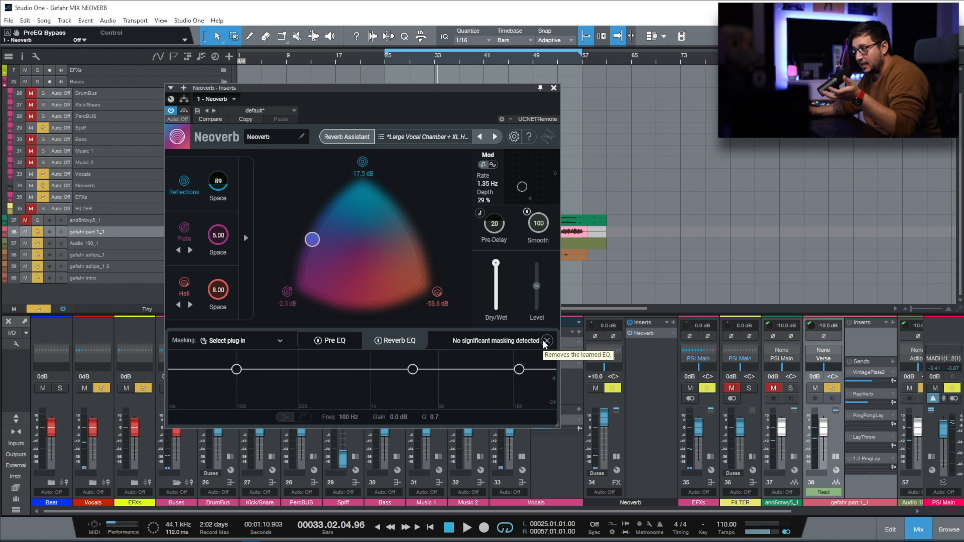
{"action": "left_click", "coordinate": [519, 369]}
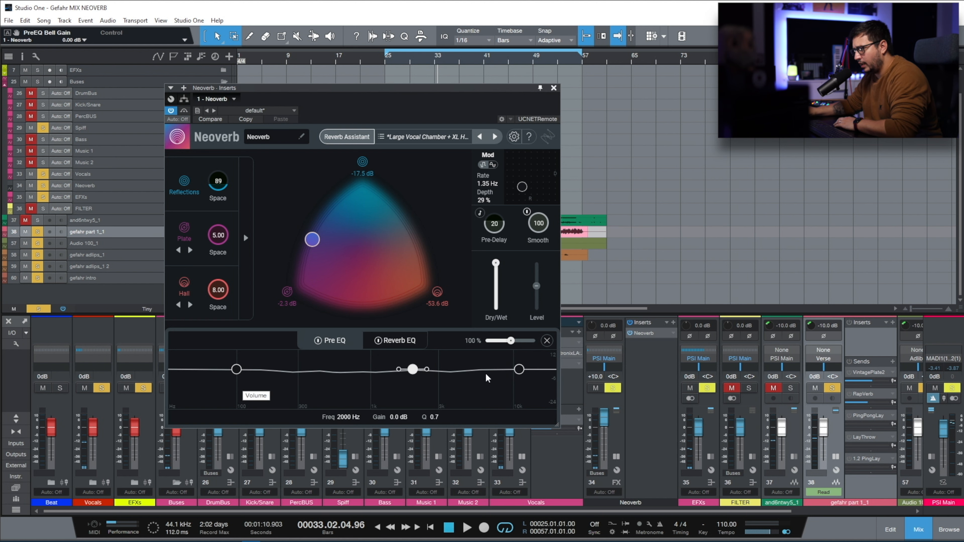
{"action": "left_click_drag", "start_coordinate": [236, 369], "coordinate": [272, 370]}
{"action": "scroll", "coordinate": [408, 399], "scroll_direction": "up", "scroll_amount": 3}
Close Neoverb, expand the EFXs folder, and inspect the insert chains on the TrapVerb, FlangeVerb and HighVerb channels.
{"action": "left_click", "coordinate": [554, 88]}
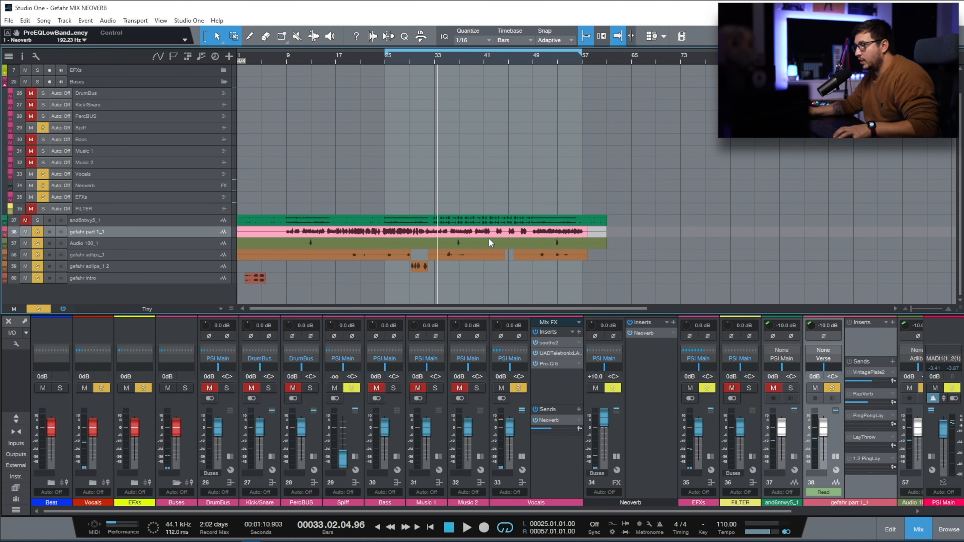
{"action": "left_click", "coordinate": [134, 481]}
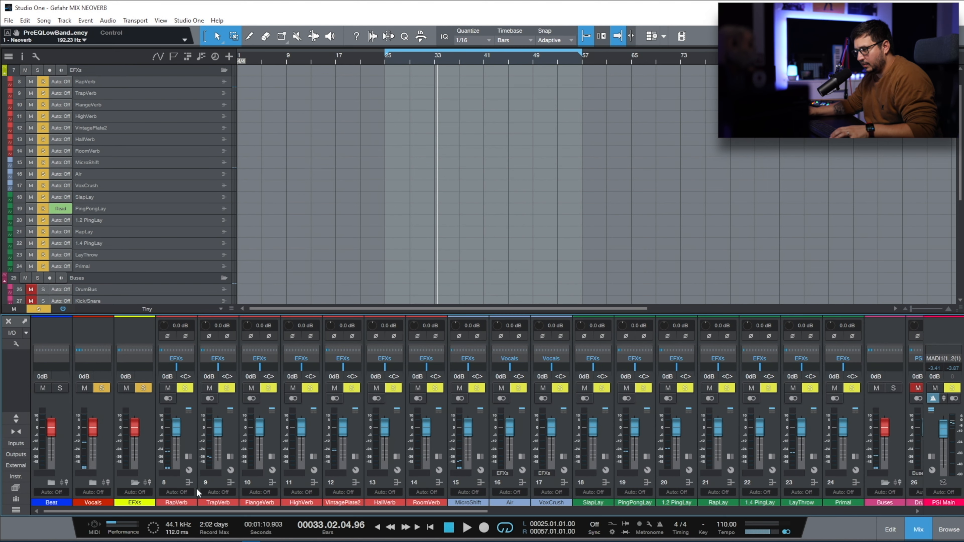
{"action": "left_click", "coordinate": [230, 456]}
{"action": "left_click", "coordinate": [324, 456]}
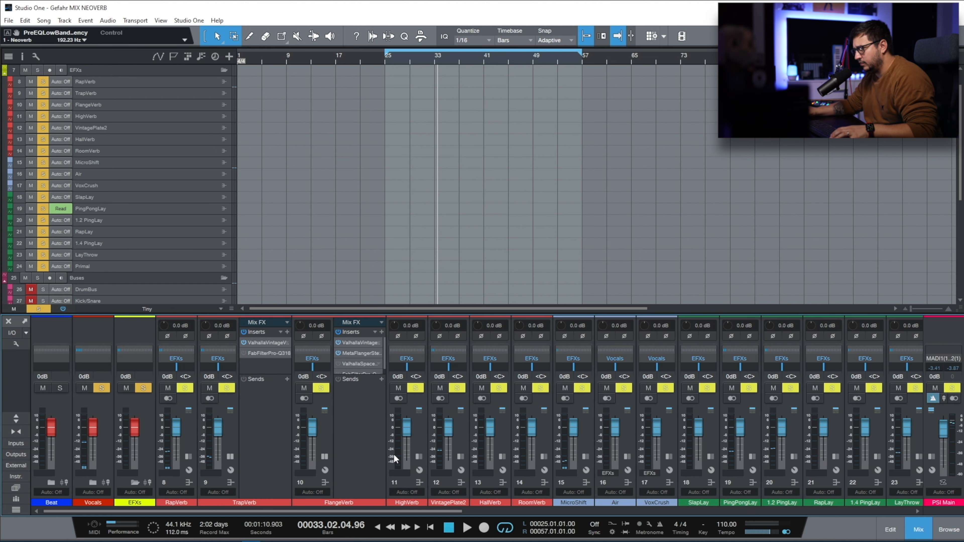
{"action": "left_click", "coordinate": [419, 457]}
{"action": "left_click_drag", "start_coordinate": [444, 376], "coordinate": [444, 397]}
{"action": "left_click", "coordinate": [276, 386]}
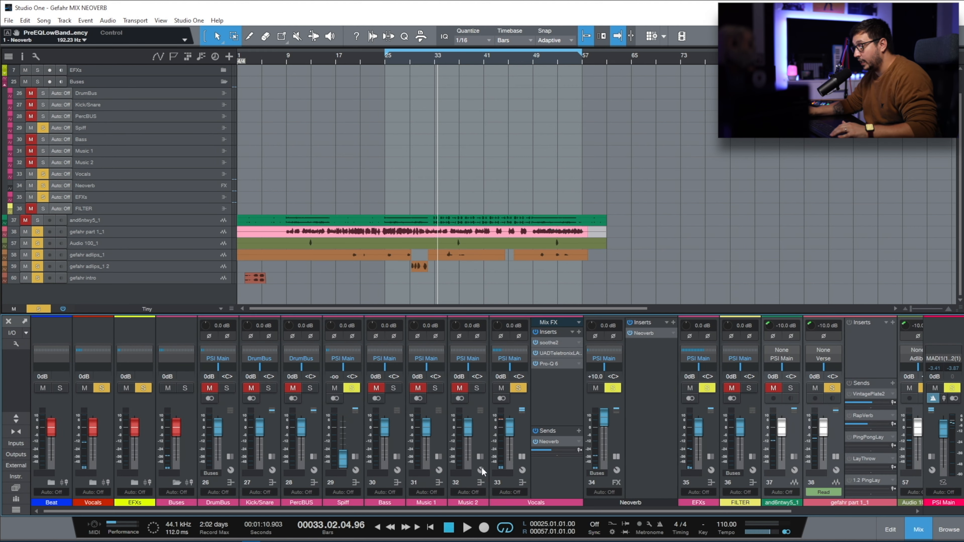
Reopen Neoverb from the vocal bus send and shape the Pre EQ with a higher low cut and a high band at 5280 Hz, -5.3 dB.
{"action": "left_click", "coordinate": [552, 442]}
{"action": "left_click_drag", "start_coordinate": [272, 369], "coordinate": [283, 370]}
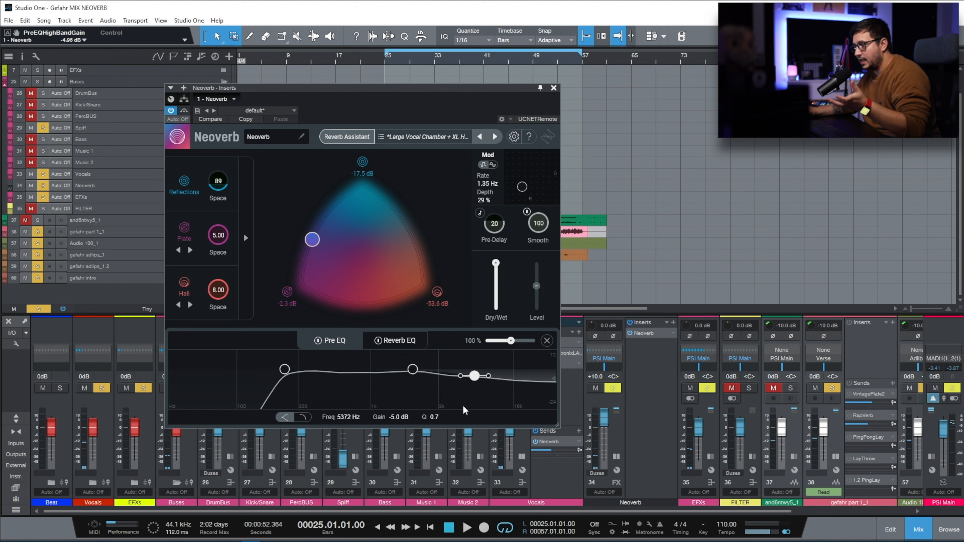
{"action": "left_click_drag", "start_coordinate": [475, 376], "coordinate": [472, 374]}
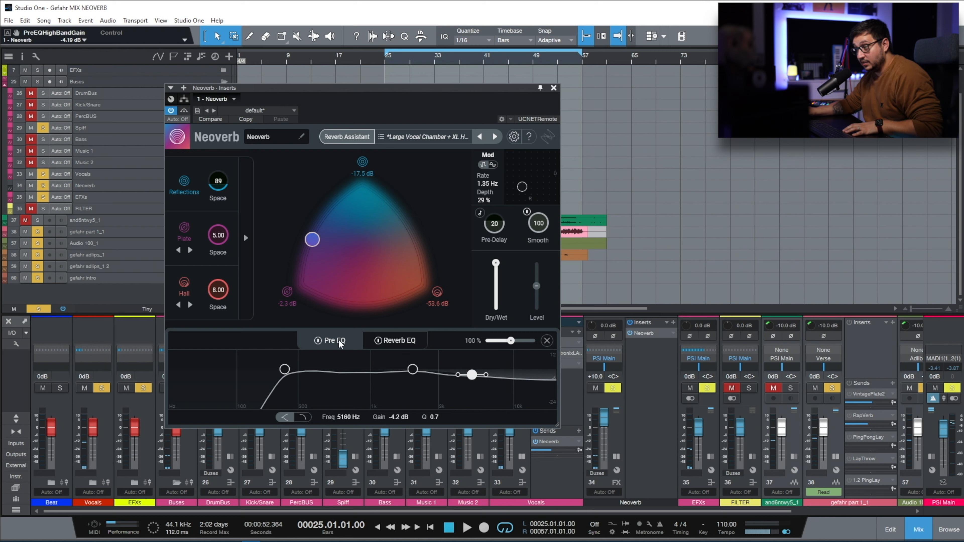
{"action": "key", "text": "space"}
{"action": "mouse_move", "coordinate": [472, 375]}
{"action": "left_mouse_down"}
{"action": "mouse_move", "coordinate": [473, 363]}
{"action": "mouse_move", "coordinate": [475, 379]}
{"action": "left_mouse_up"}
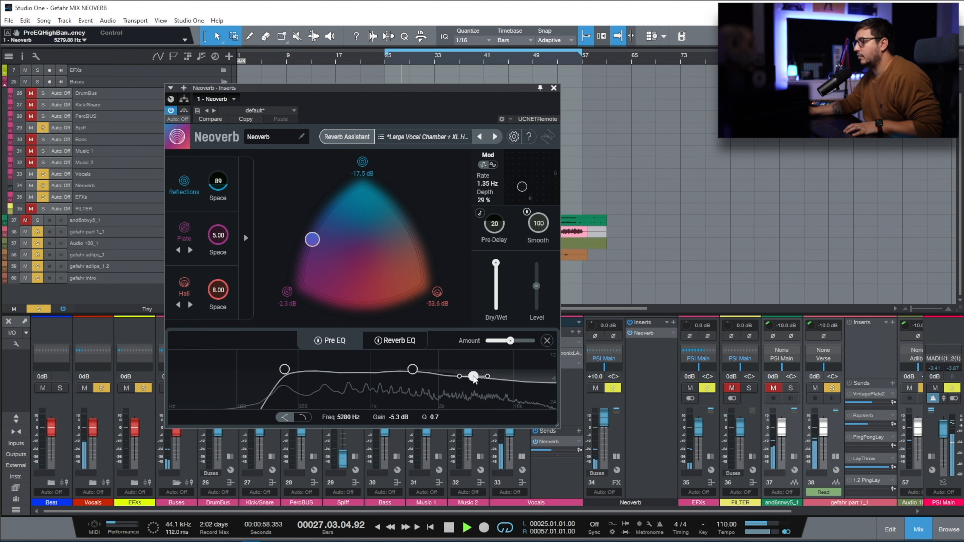
Shape the Reverb EQ with a high cut, a raised low-band frequency, and a bell at 1968 Hz, -3.4 dB, during playback.
{"action": "left_click", "coordinate": [402, 341]}
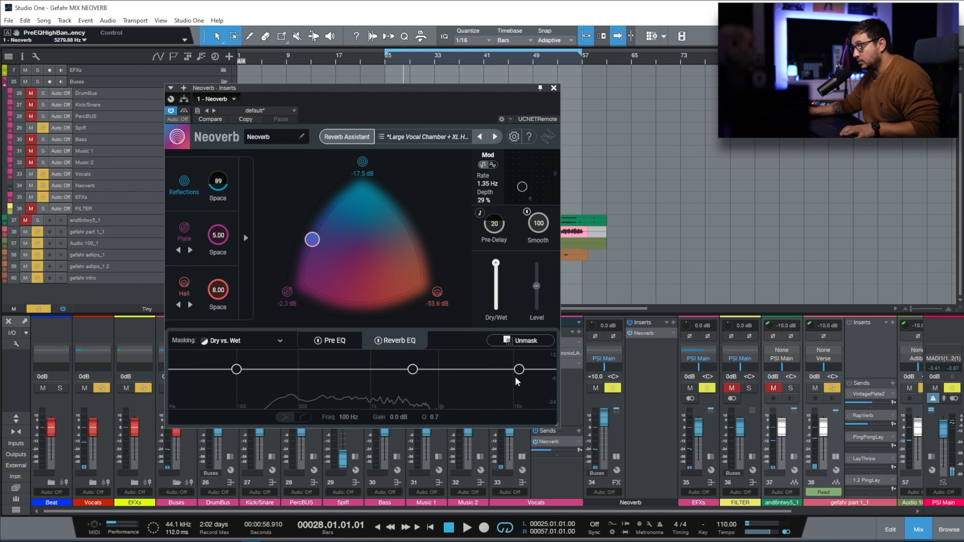
{"action": "left_click_drag", "start_coordinate": [519, 369], "coordinate": [417, 372]}
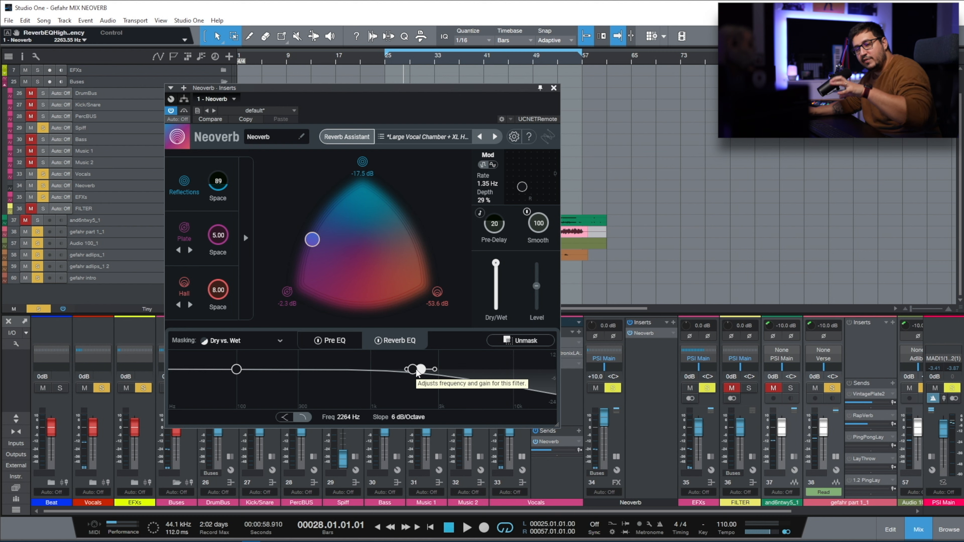
{"action": "key", "text": "space"}
{"action": "left_click_drag", "start_coordinate": [421, 369], "coordinate": [508, 376]}
{"action": "left_click_drag", "start_coordinate": [236, 369], "coordinate": [347, 371]}
{"action": "left_click_drag", "start_coordinate": [412, 369], "coordinate": [411, 373]}
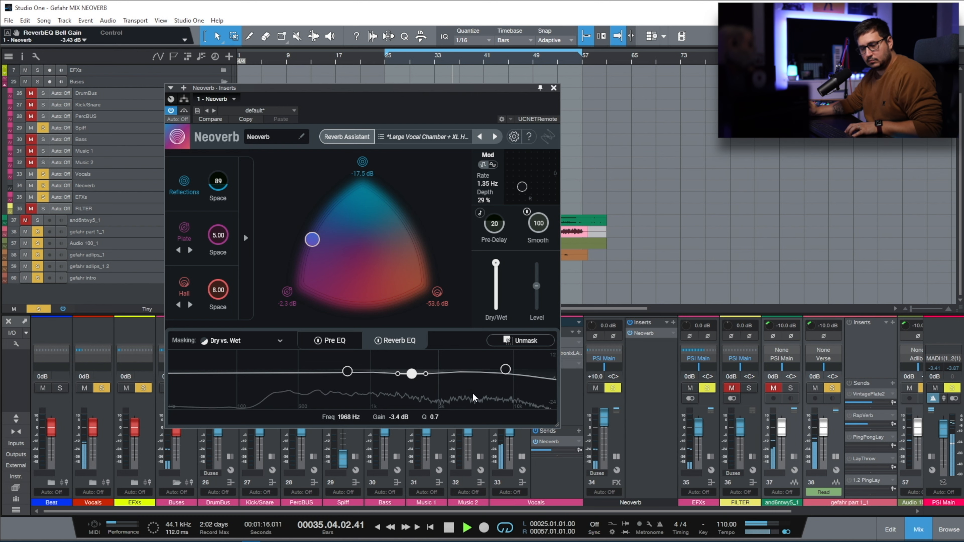
{"action": "key", "text": "space"}
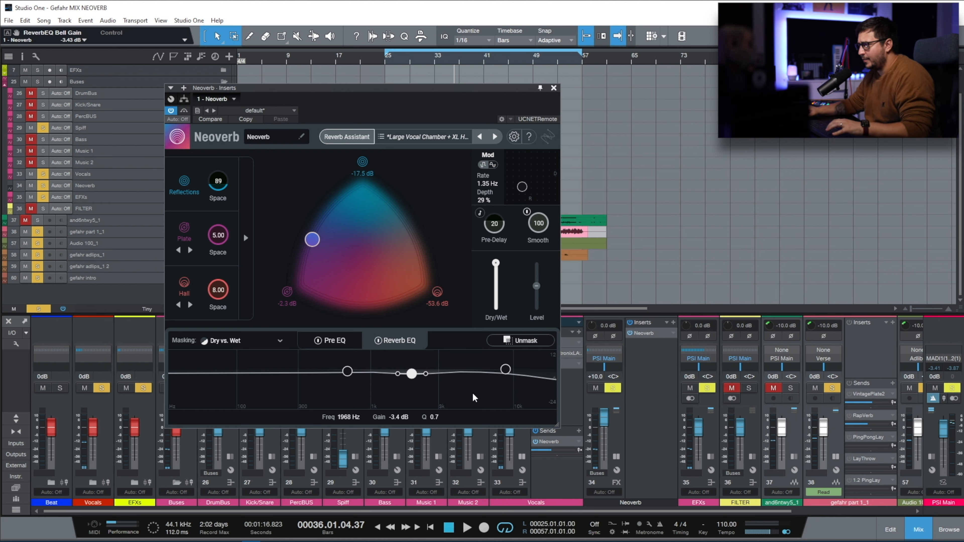
Sync the pre-delay to the tempo, audition 1/16 and 1/4 on the vocals, and set it to 1/32.
{"action": "left_click", "coordinate": [251, 232]}
{"action": "left_click", "coordinate": [253, 235]}
{"action": "left_click_drag", "start_coordinate": [499, 236], "coordinate": [500, 228]}
{"action": "key", "text": "KP_1"}
{"action": "key", "text": "space"}
{"action": "left_click_drag", "start_coordinate": [494, 224], "coordinate": [505, 206]}
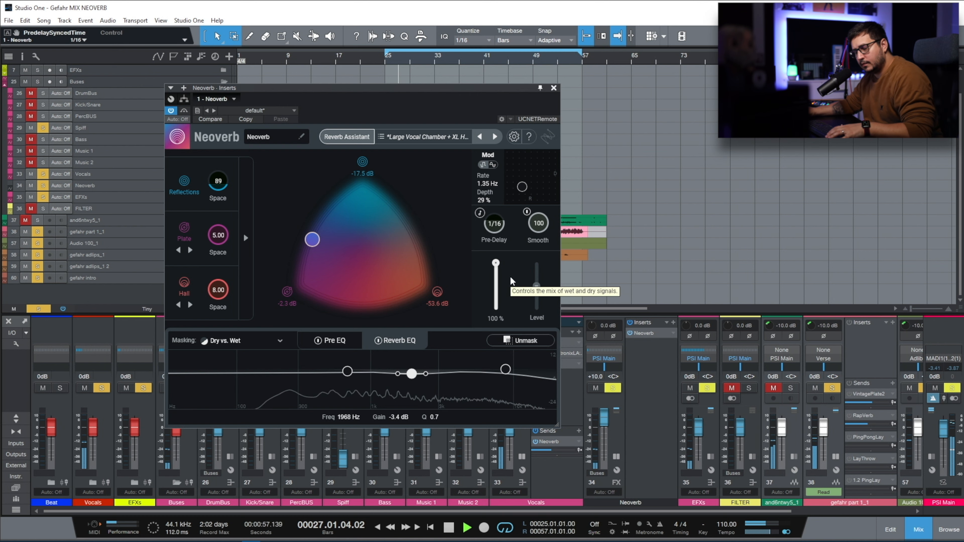
{"action": "left_click_drag", "start_coordinate": [494, 226], "coordinate": [516, 165]}
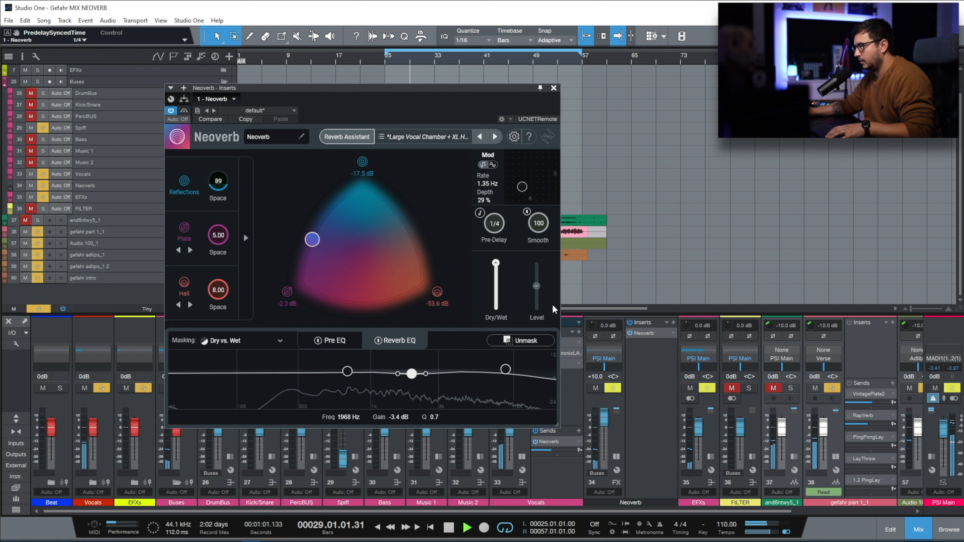
{"action": "key", "text": "space"}
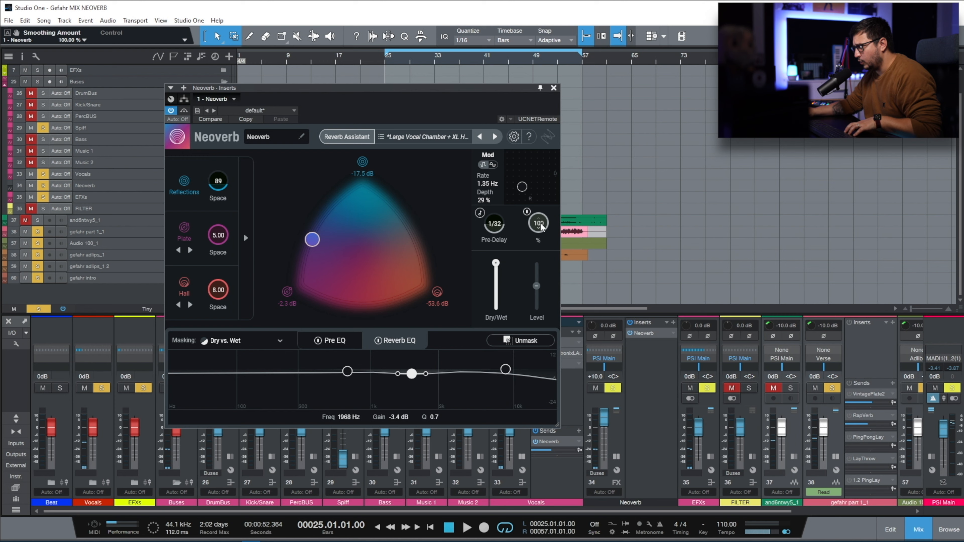
Audition the Smooth control at 0, bypassed and at 30 on the playing vocals, and set it to 50.
{"action": "key", "text": "space"}
{"action": "left_click_drag", "start_coordinate": [539, 258], "coordinate": [497, 395]}
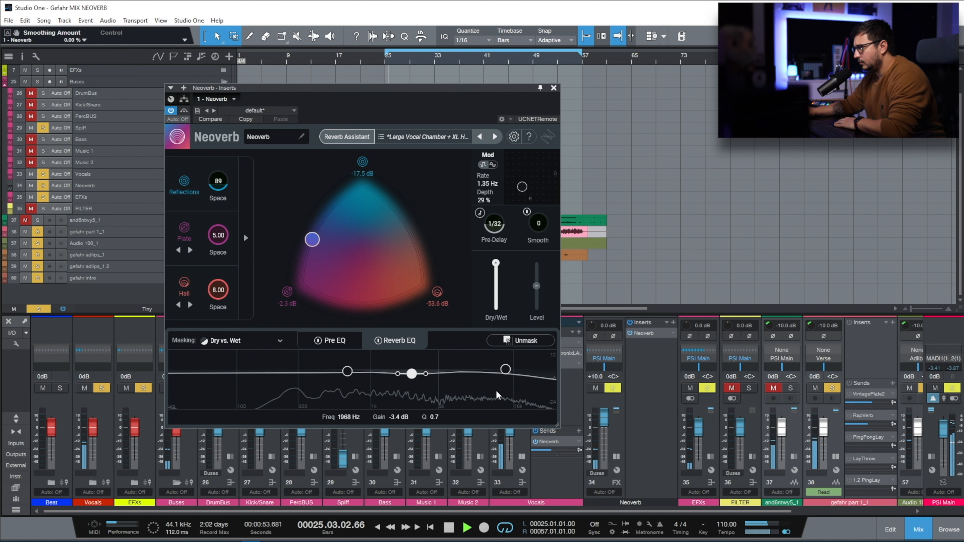
{"action": "left_click", "coordinate": [527, 212]}
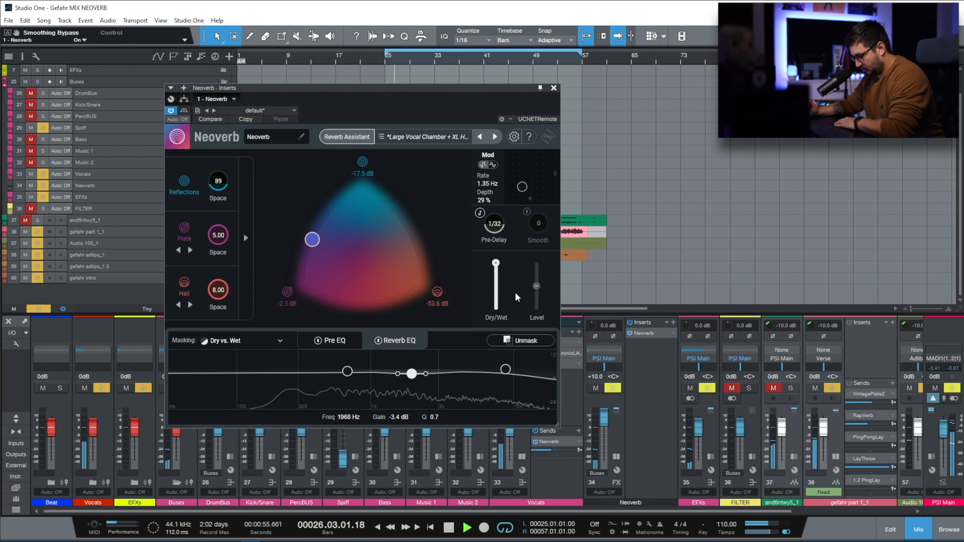
{"action": "left_click", "coordinate": [541, 221]}
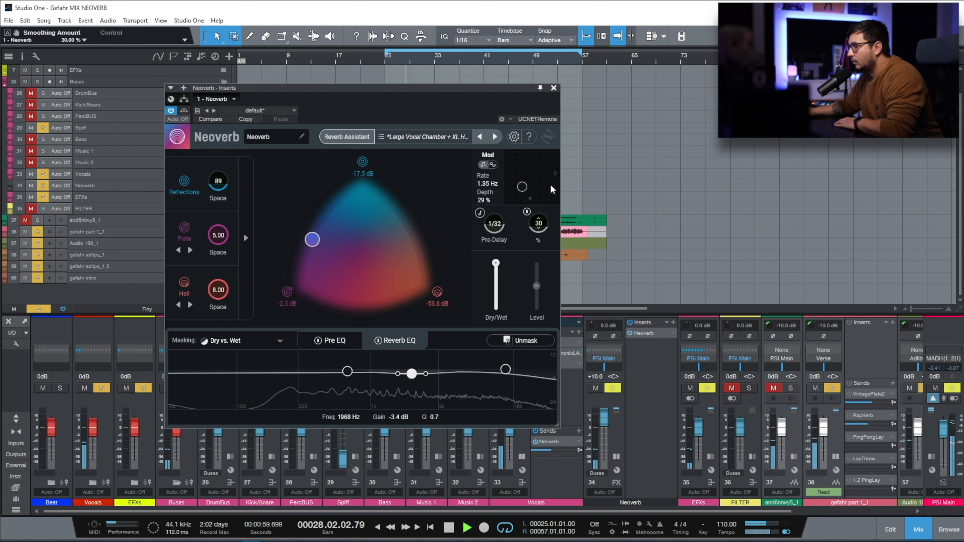
{"action": "left_click_drag", "start_coordinate": [550, 225], "coordinate": [556, 208]}
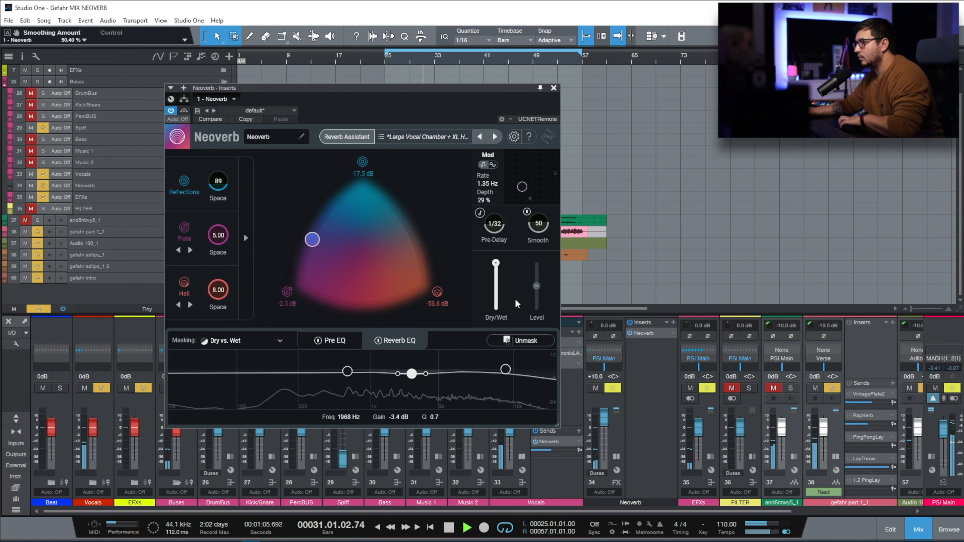
{"action": "key", "text": "space"}
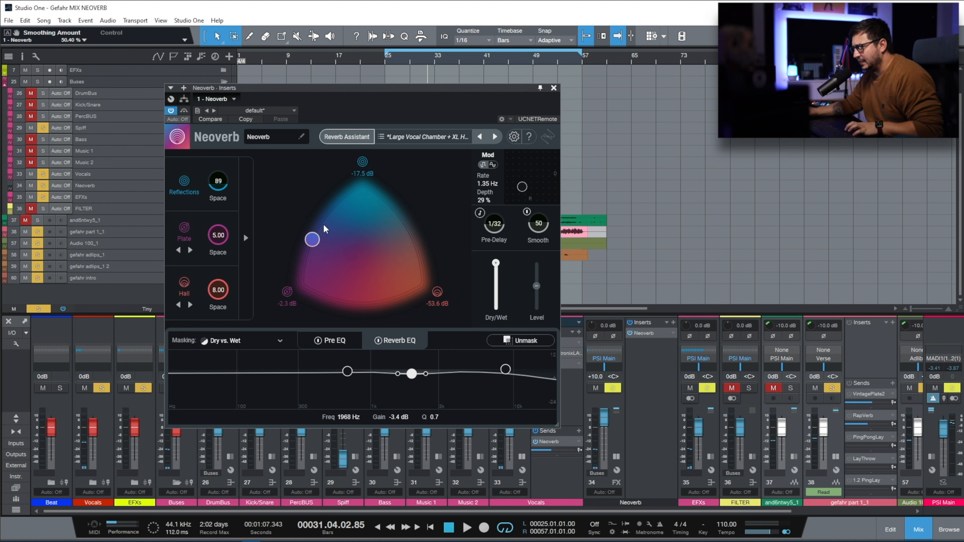
Audition blends toward Plate and Hall on the reverb triangle, then place the blend point between them near the lower middle.
{"action": "left_click_drag", "start_coordinate": [314, 242], "coordinate": [343, 276]}
{"action": "key", "text": "space"}
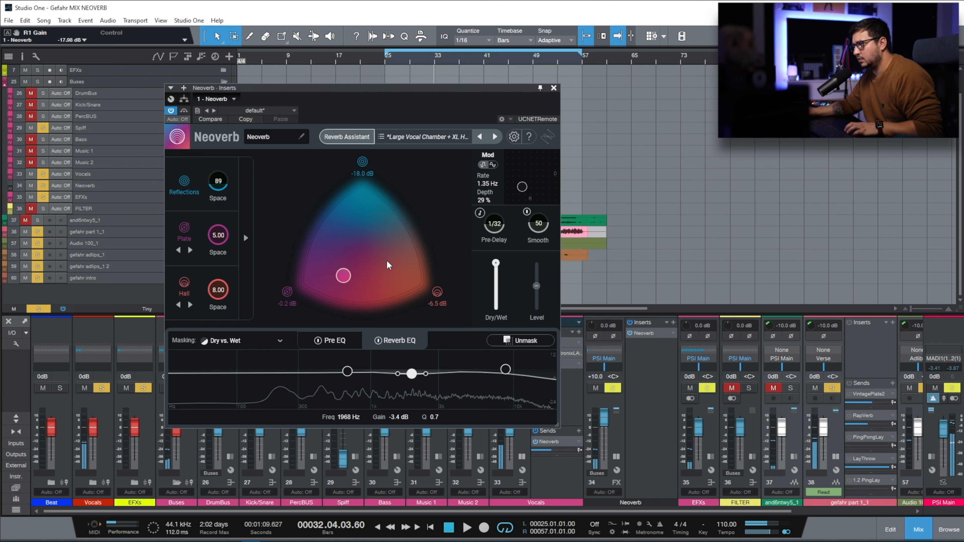
{"action": "left_click_drag", "start_coordinate": [348, 277], "coordinate": [348, 296]}
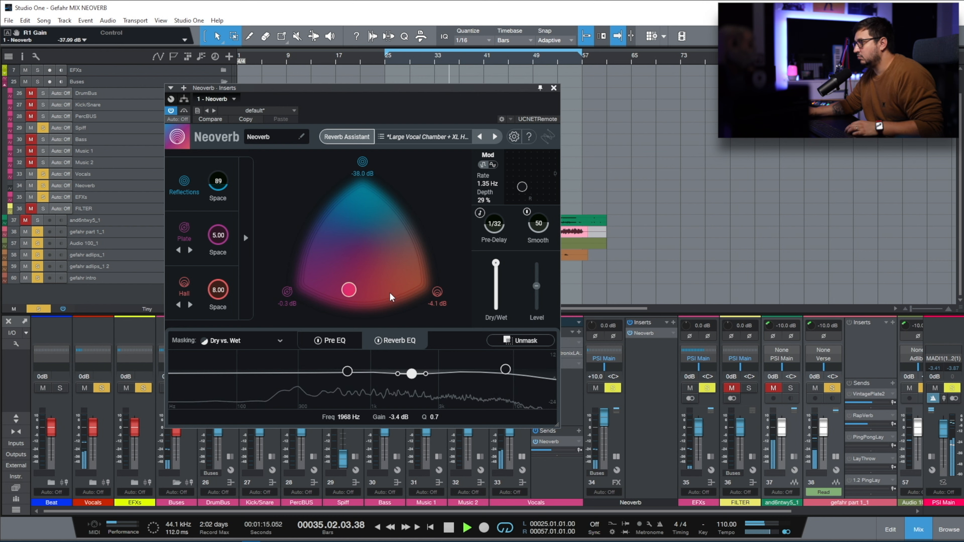
{"action": "left_click_drag", "start_coordinate": [351, 293], "coordinate": [412, 288]}
{"action": "key", "text": "space"}
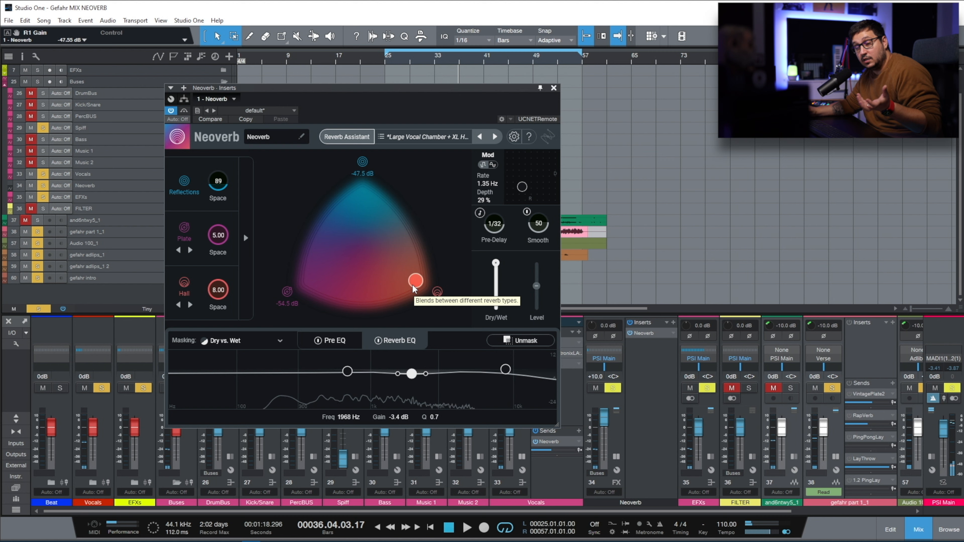
{"action": "left_click_drag", "start_coordinate": [413, 289], "coordinate": [360, 270]}
{"action": "key", "text": "space"}
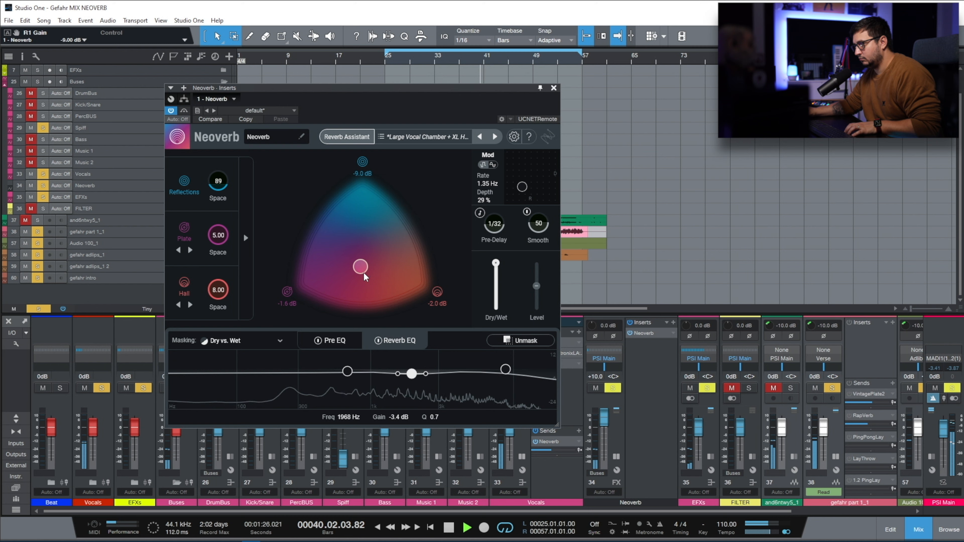
Expand the detailed reverb controls, lower the Hall damping to about 2.25k, and turn off the Plate and Reflections reverbs.
{"action": "left_click", "coordinate": [246, 238]}
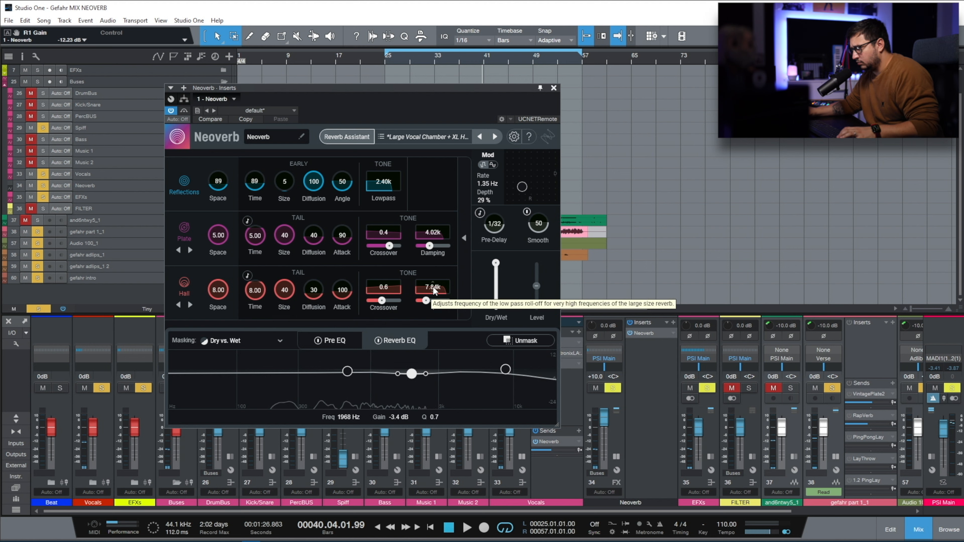
{"action": "left_click_drag", "start_coordinate": [434, 290], "coordinate": [430, 303]}
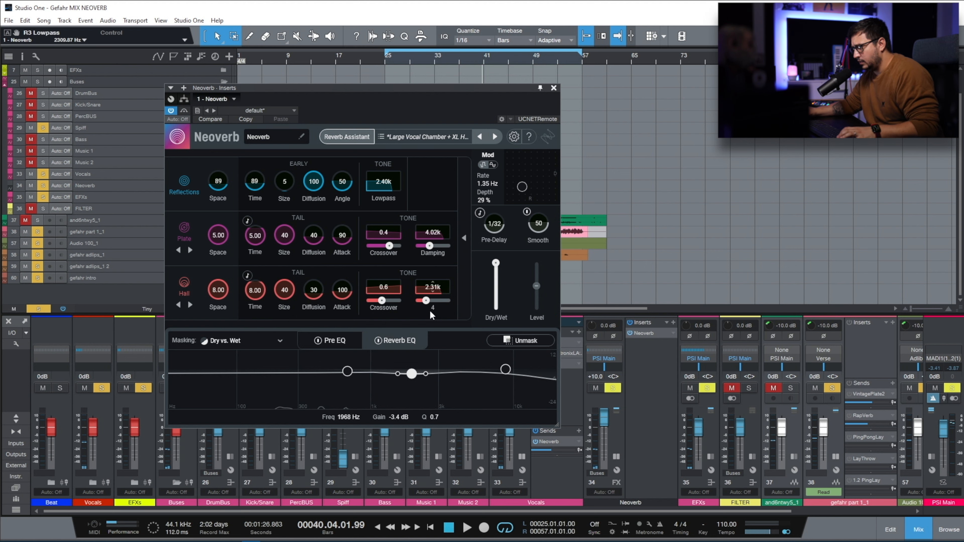
{"action": "left_click", "coordinate": [184, 227]}
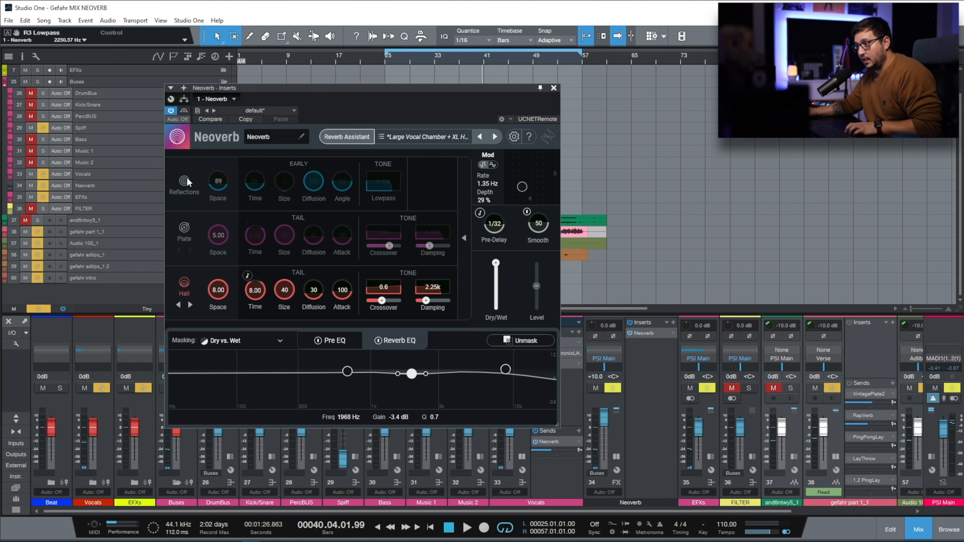
Play the vocals from bar 25, raise the Hall damping amount to 11, and sweep its damping frequency before setting it to 2.19k.
{"action": "left_click", "coordinate": [382, 56]}
{"action": "key", "text": "space"}
{"action": "left_click_drag", "start_coordinate": [426, 300], "coordinate": [438, 301]}
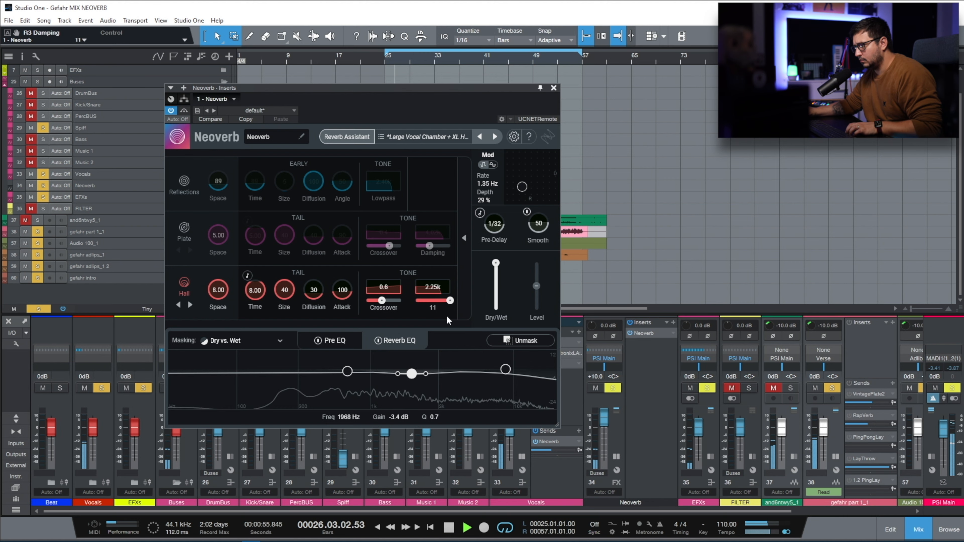
{"action": "left_click_drag", "start_coordinate": [434, 292], "coordinate": [429, 205]}
{"action": "left_click_drag", "start_coordinate": [420, 238], "coordinate": [401, 290]}
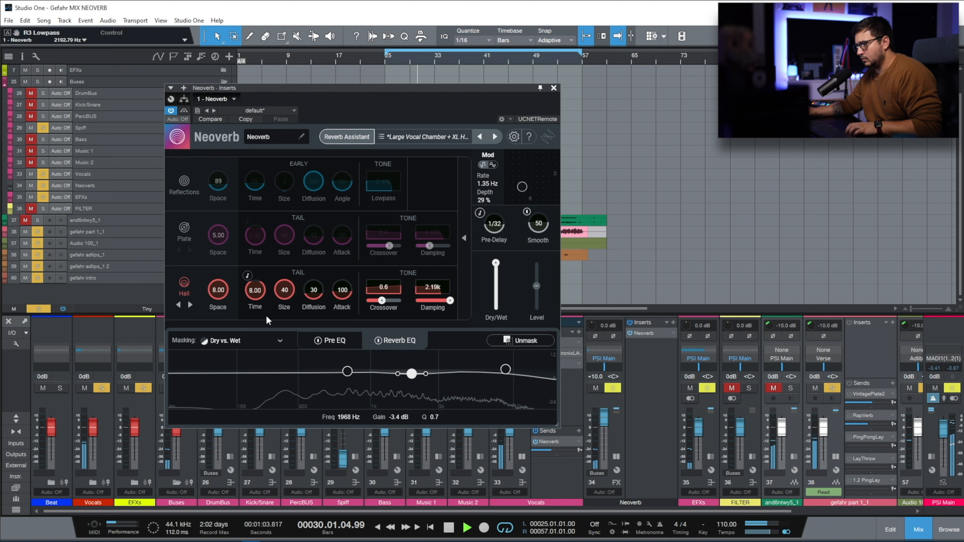
Sync the Hall decay time to the tempo, audition 1/2 and dotted 1/4, and set it to a dotted whole note.
{"action": "left_click", "coordinate": [247, 276]}
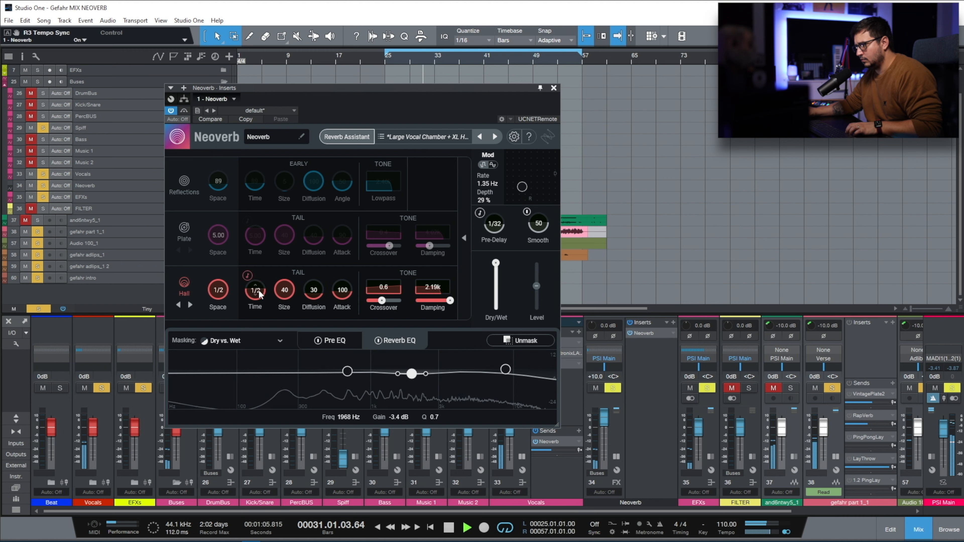
{"action": "left_click_drag", "start_coordinate": [259, 293], "coordinate": [258, 297]}
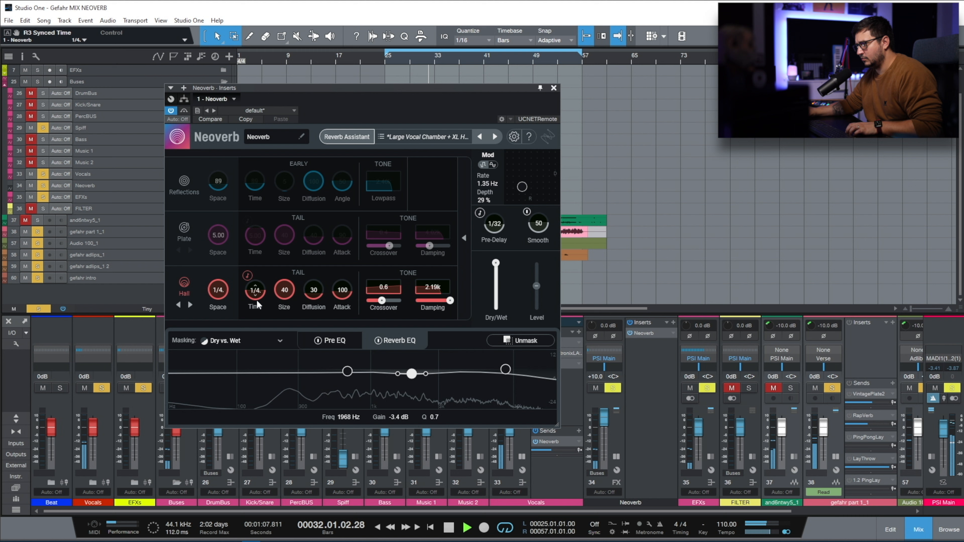
{"action": "mouse_move", "coordinate": [262, 292]}
{"action": "left_mouse_down"}
{"action": "mouse_move", "coordinate": [264, 269]}
{"action": "mouse_move", "coordinate": [259, 288]}
{"action": "left_mouse_up"}
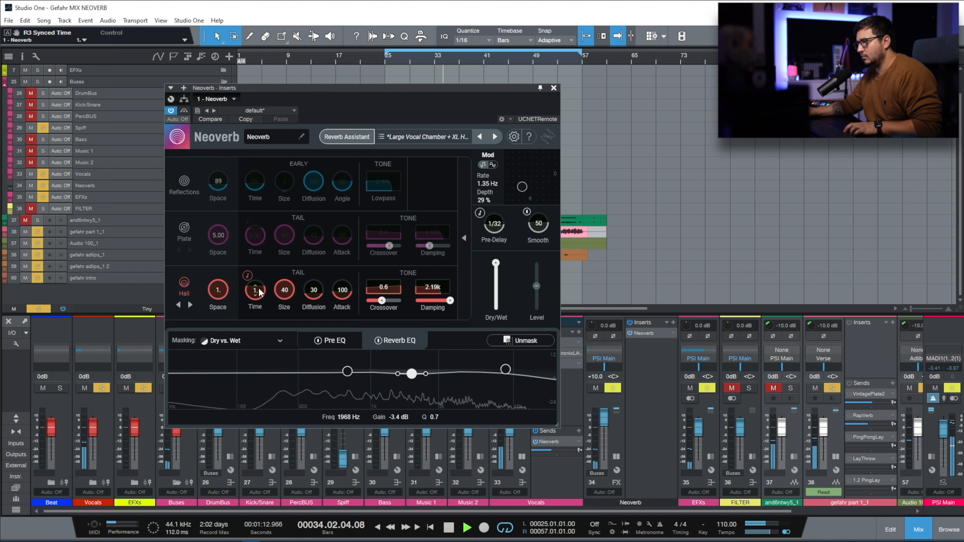
{"action": "key", "text": "space"}
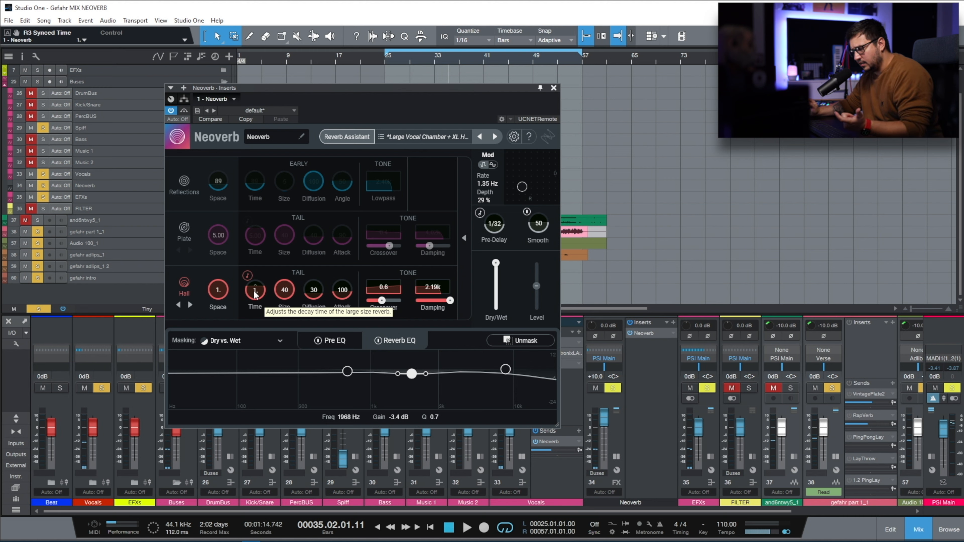
With the vocals playing, set the Hall size to 28, attack to 250 ms and diffusion to 100%.
{"action": "key", "text": "space"}
{"action": "left_click_drag", "start_coordinate": [284, 290], "coordinate": [284, 300]}
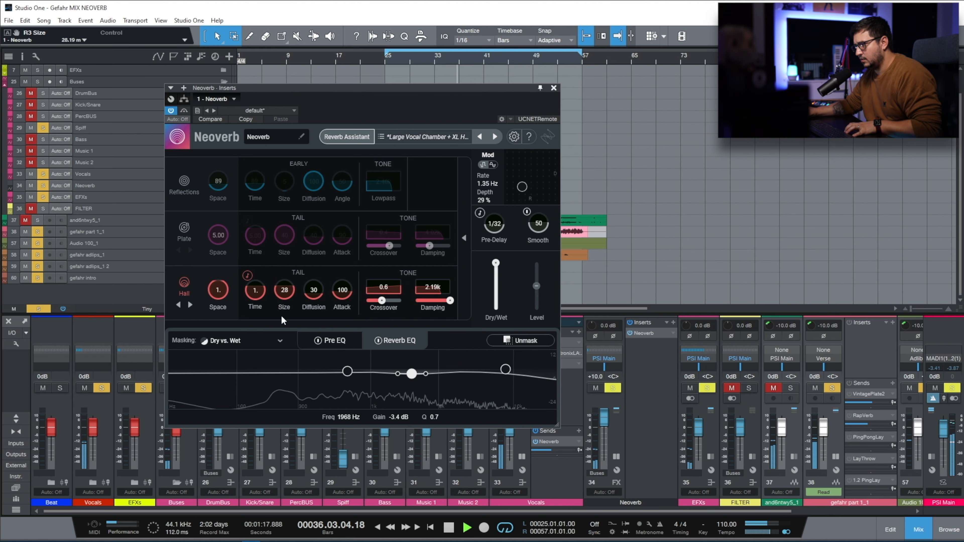
{"action": "left_click_drag", "start_coordinate": [342, 290], "coordinate": [341, 228]}
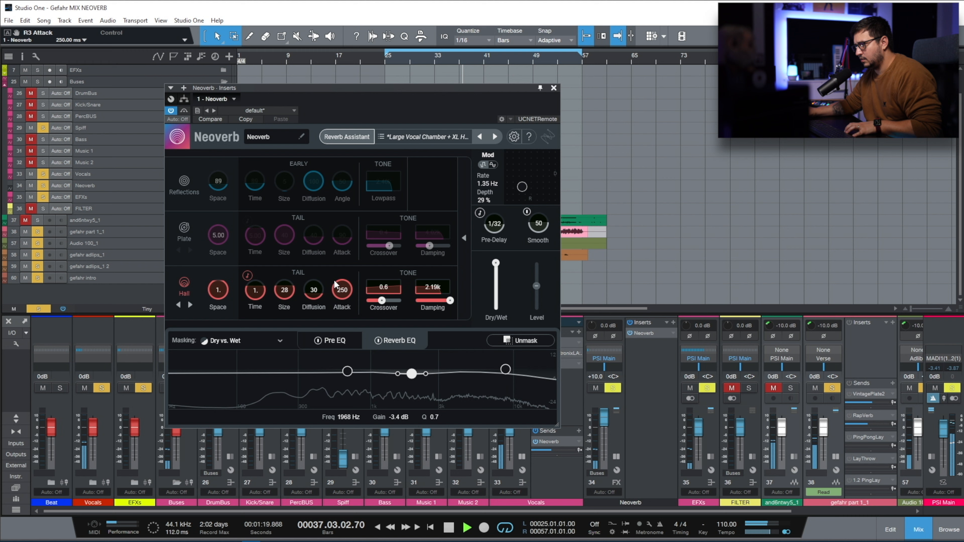
{"action": "left_click_drag", "start_coordinate": [315, 292], "coordinate": [315, 258]}
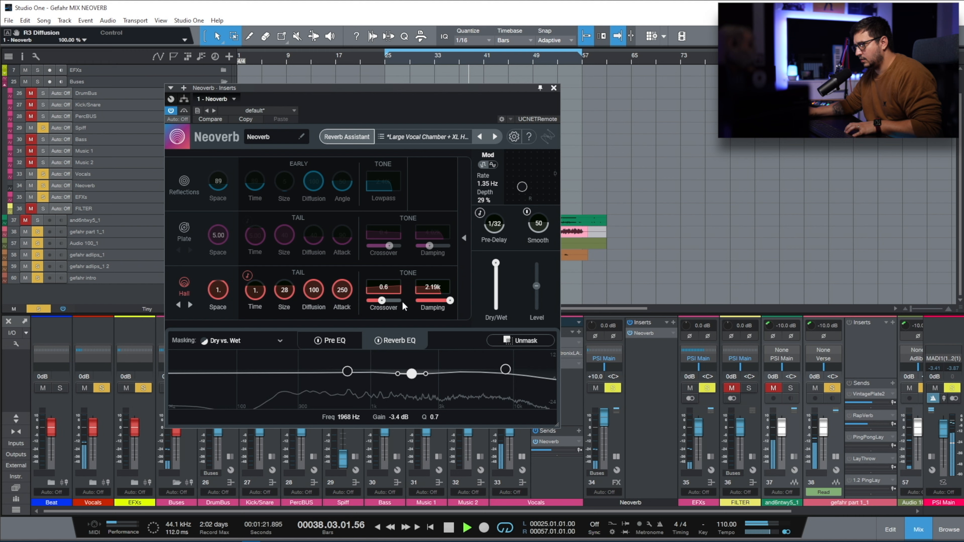
Set the Hall crossover to 3625 Hz with a tone balance of 0.3, and lower the damping amount to 9.
{"action": "left_click_drag", "start_coordinate": [382, 300], "coordinate": [398, 300]}
{"action": "double_click", "coordinate": [383, 288]}
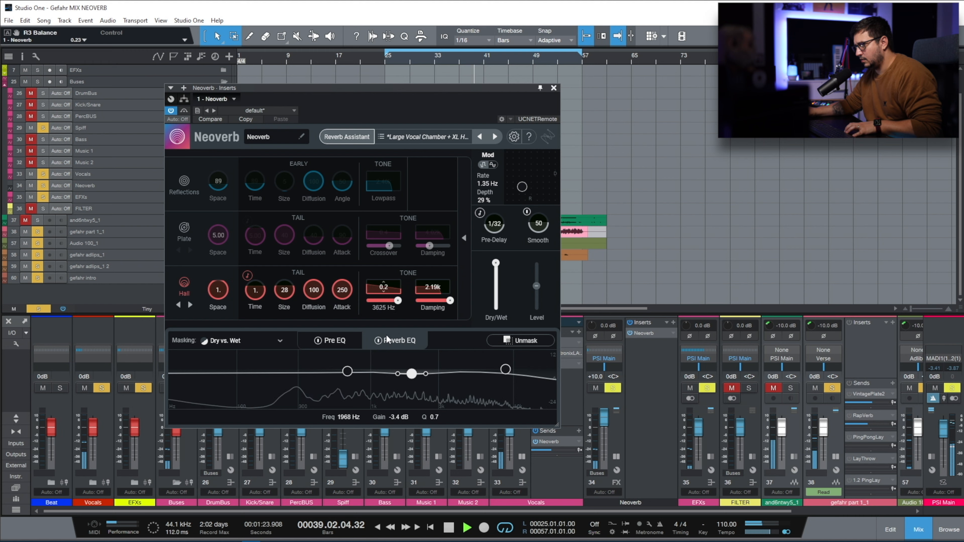
{"action": "left_click_drag", "start_coordinate": [364, 278], "coordinate": [361, 325]}
{"action": "left_click_drag", "start_coordinate": [450, 300], "coordinate": [442, 301]}
Turn on the Plate, reduce the Hall attack to 111 ms, and turn off the Hall to hear the Plate alone.
{"action": "left_click", "coordinate": [184, 228]}
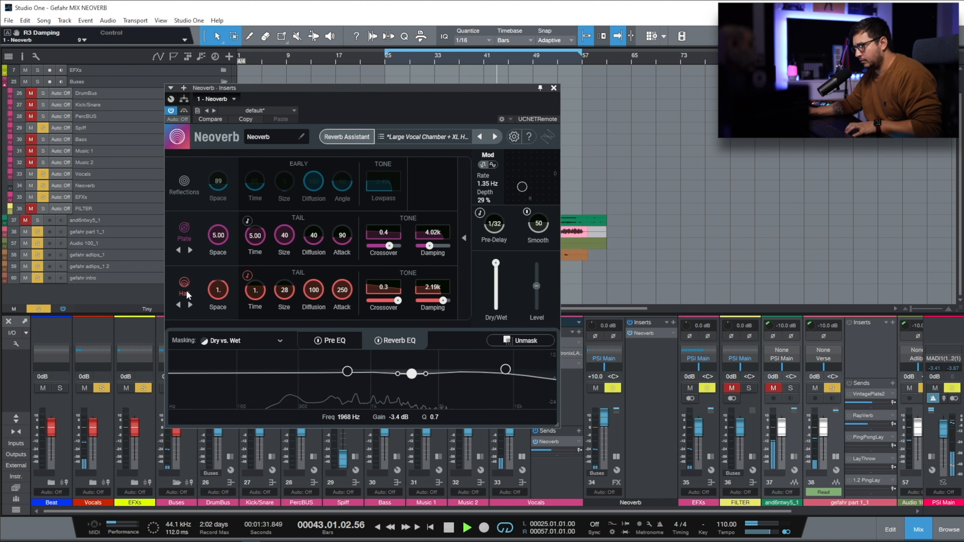
{"action": "left_click_drag", "start_coordinate": [342, 289], "coordinate": [336, 358]}
{"action": "left_click", "coordinate": [184, 283]}
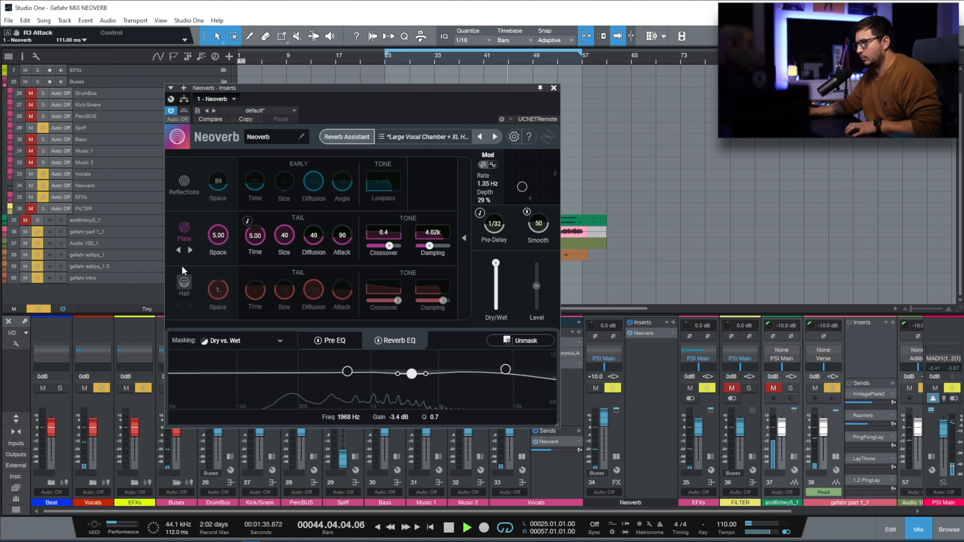
Raise the Plate damping frequency to 20.0k, audition a 1.11 s decay with and without the Hall, and set the Plate time to 4.49 s.
{"action": "left_click_drag", "start_coordinate": [432, 232], "coordinate": [456, 177]}
{"action": "left_click_drag", "start_coordinate": [248, 224], "coordinate": [256, 252]}
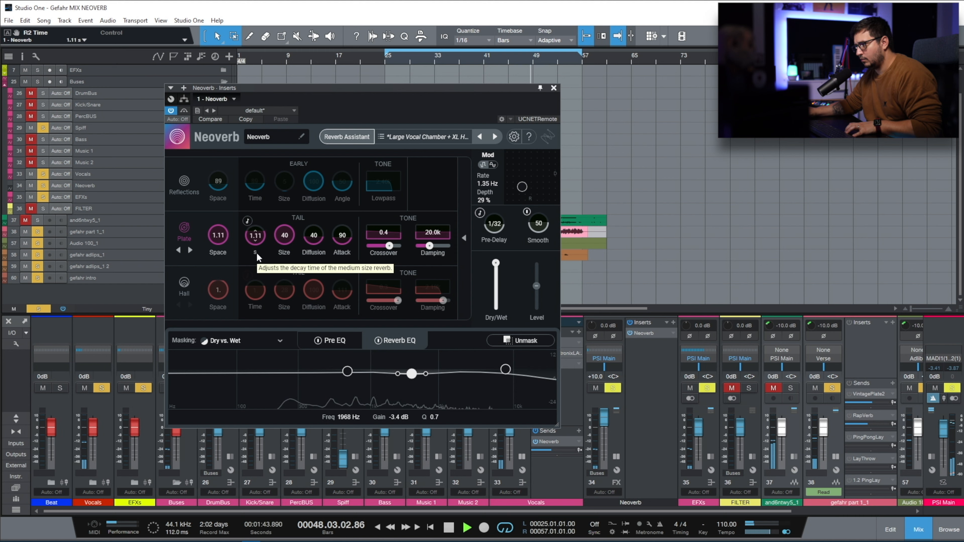
{"action": "left_click", "coordinate": [184, 283]}
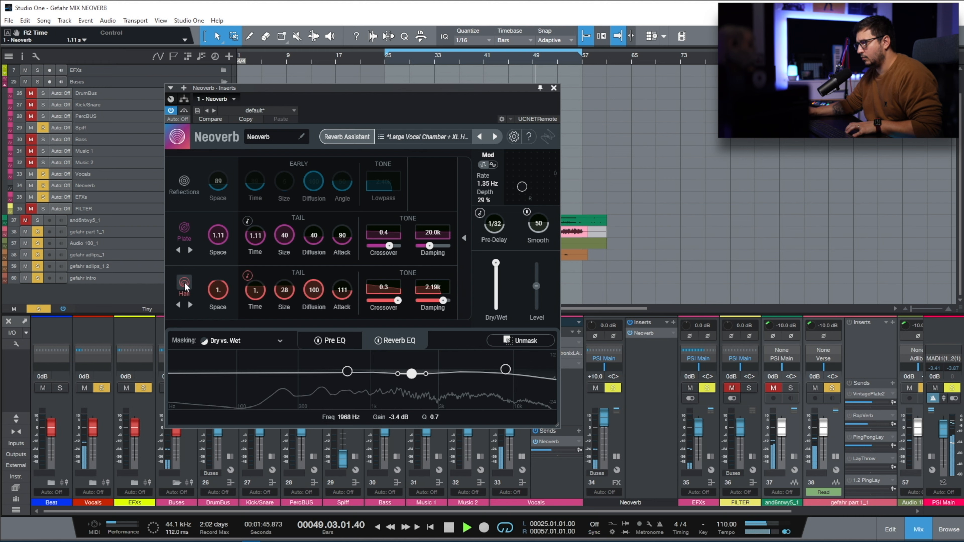
{"action": "left_click", "coordinate": [185, 283]}
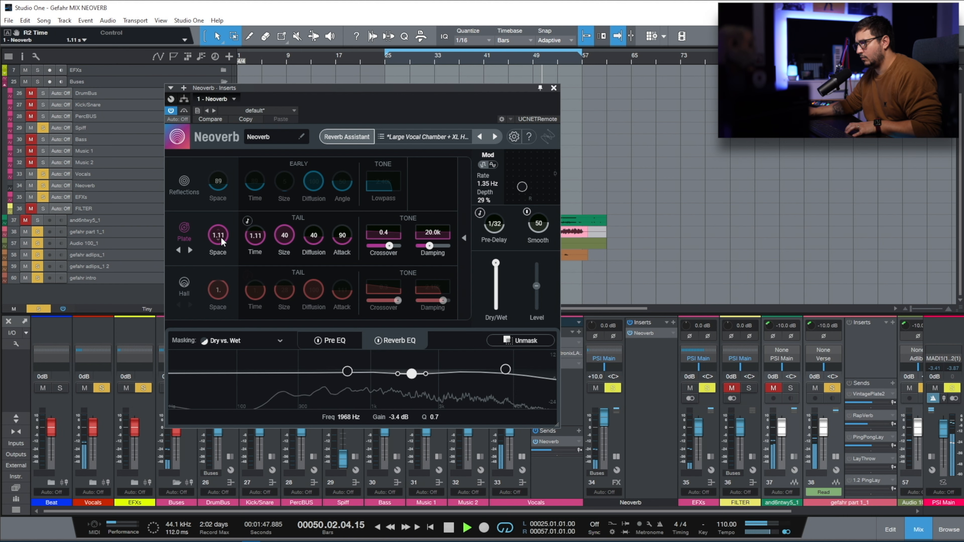
{"action": "mouse_move", "coordinate": [252, 238]}
{"action": "left_mouse_down"}
{"action": "mouse_move", "coordinate": [243, 235]}
{"action": "mouse_move", "coordinate": [255, 254]}
{"action": "left_mouse_up"}
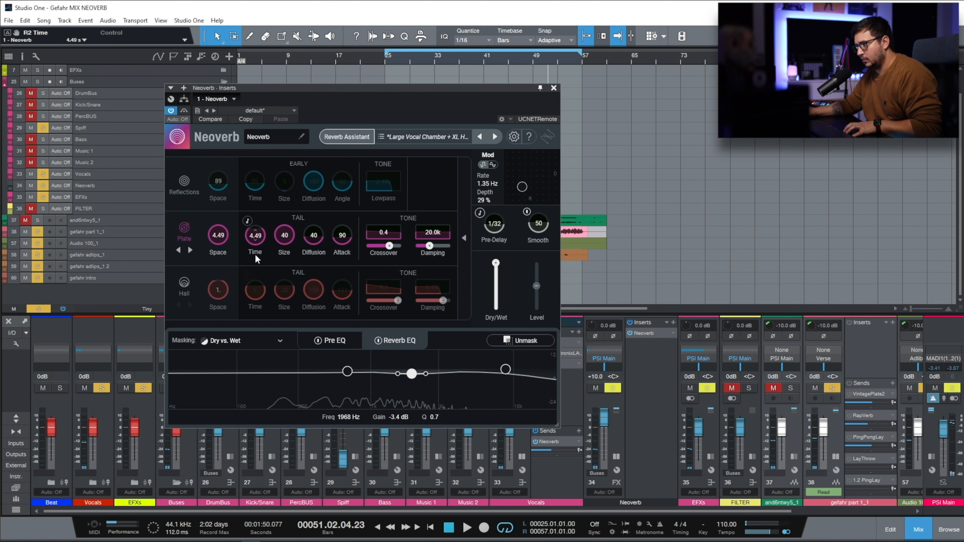
Turn on Reflections and the Hall alongside the Plate and play the vocals from bar 25.
{"action": "left_click", "coordinate": [184, 181]}
{"action": "key", "text": "space"}
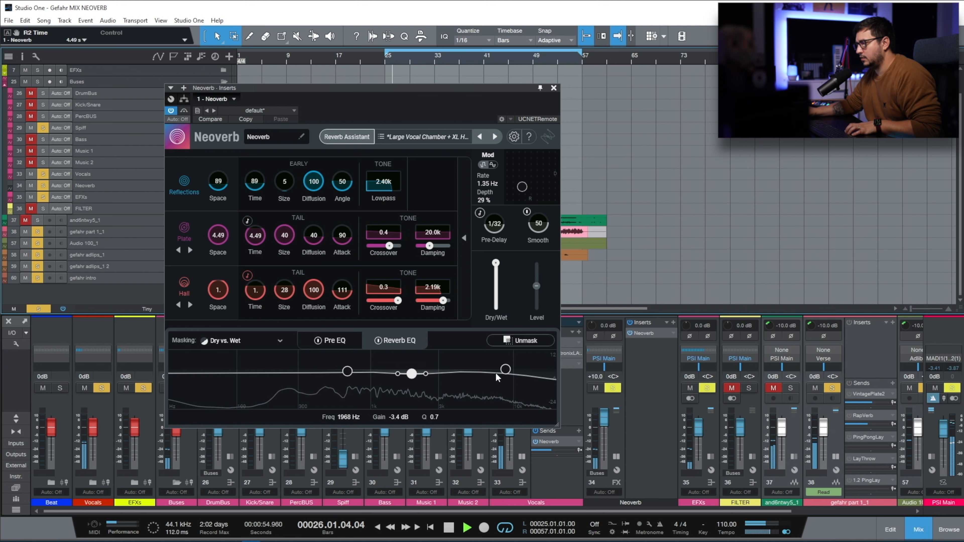
Move the reverb EQ's high band to 8435 Hz, set the Plate damping frequency to 2.19k, and return the playhead to bar 25.
{"action": "left_click", "coordinate": [503, 370]}
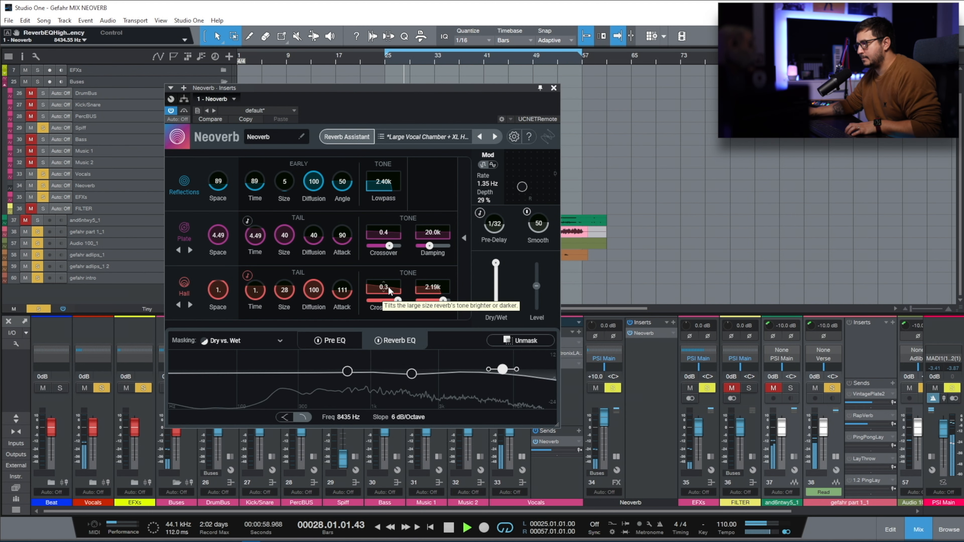
{"action": "left_click_drag", "start_coordinate": [437, 232], "coordinate": [458, 226]}
{"action": "left_click", "coordinate": [385, 61]}
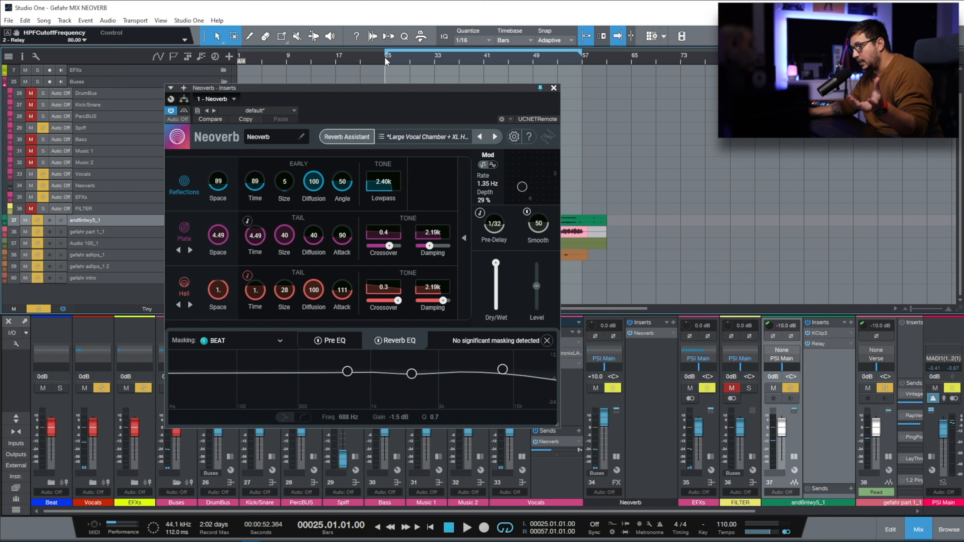